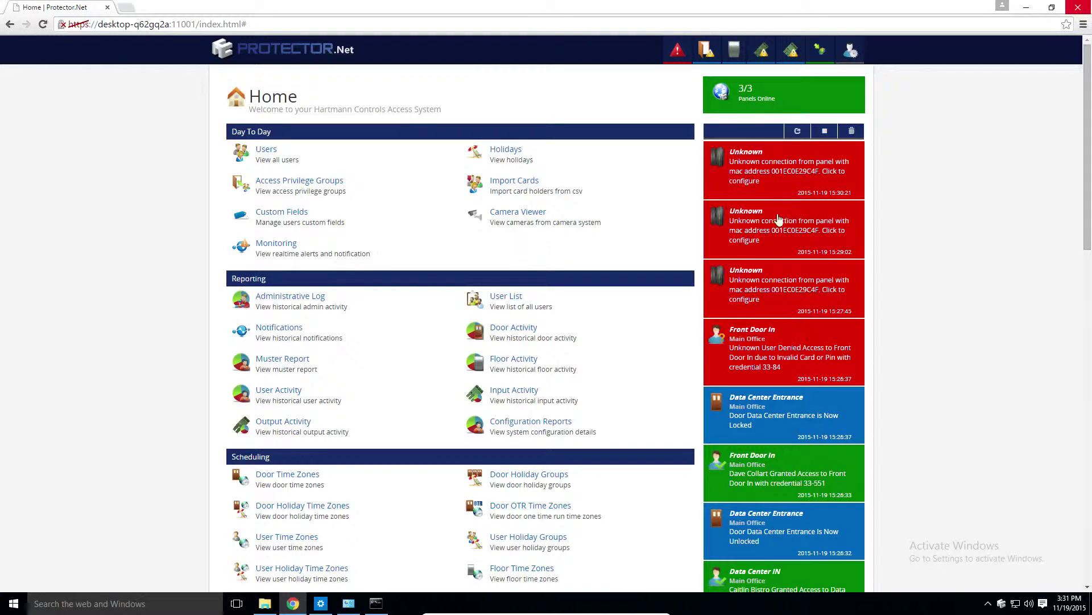
# - Open Add Panel from the red 'Unknown connection' notification, with the panel's MAC prefilled
pyautogui.click(810, 169)
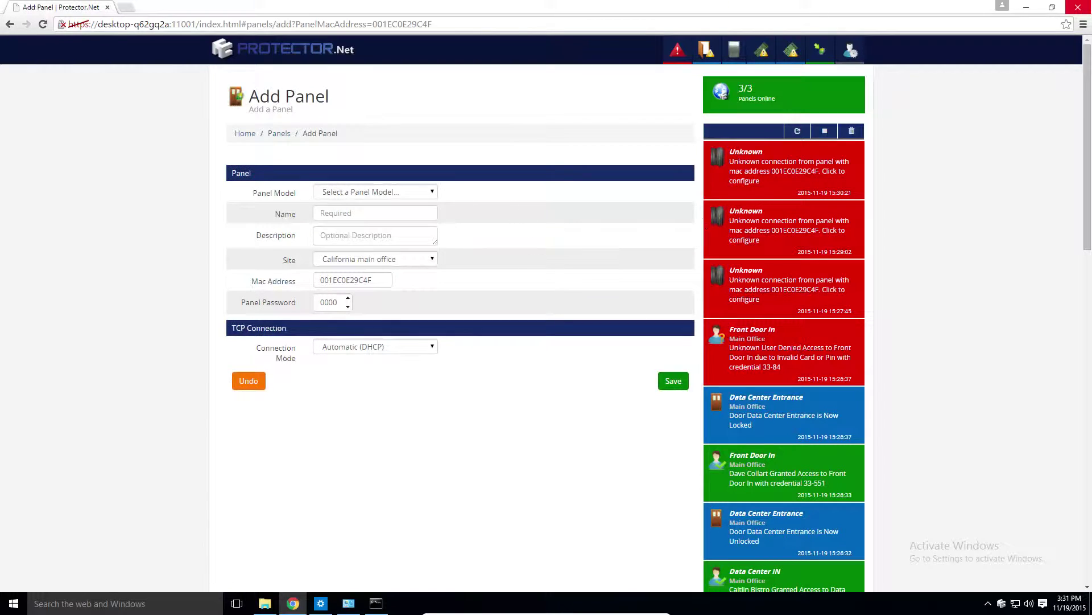
# - Save a POE-IO-64 panel named 'IO controller example' at Main Office with 1 expander
pyautogui.click(429, 194)
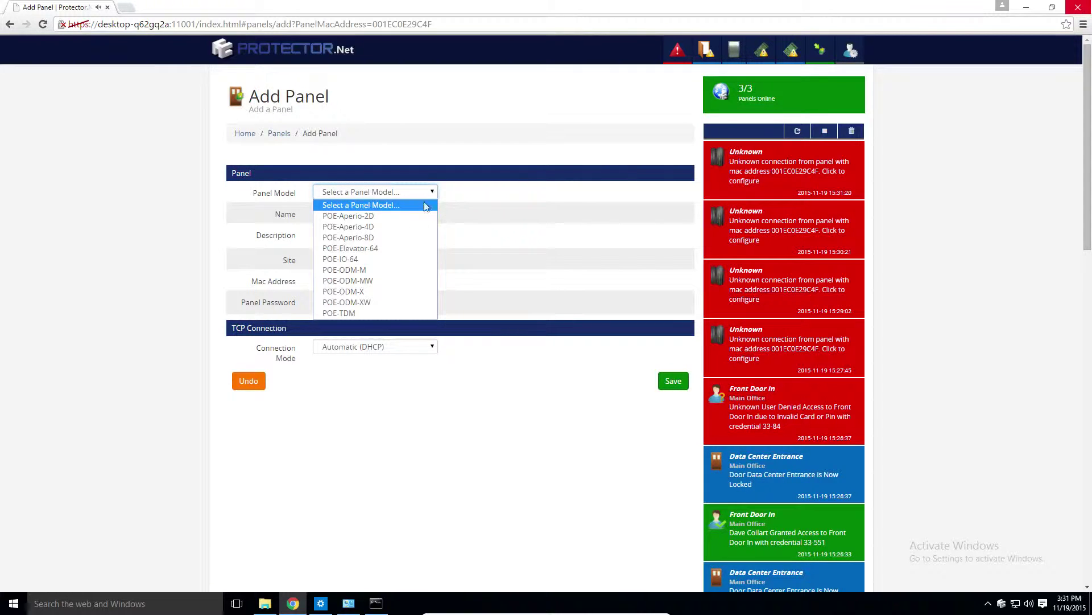
pyautogui.click(392, 259)
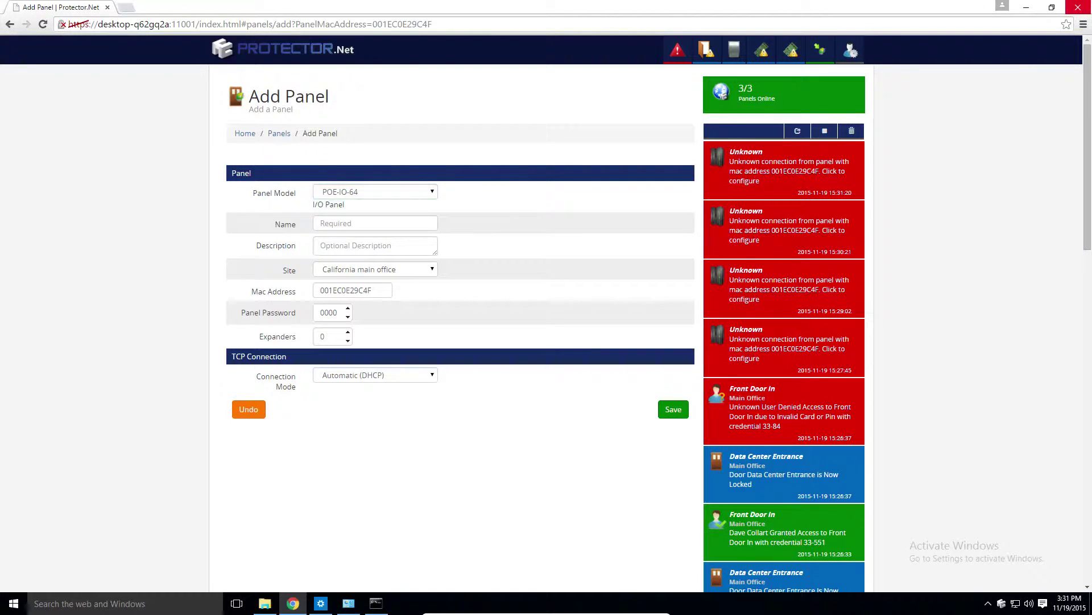
pyautogui.click(392, 223)
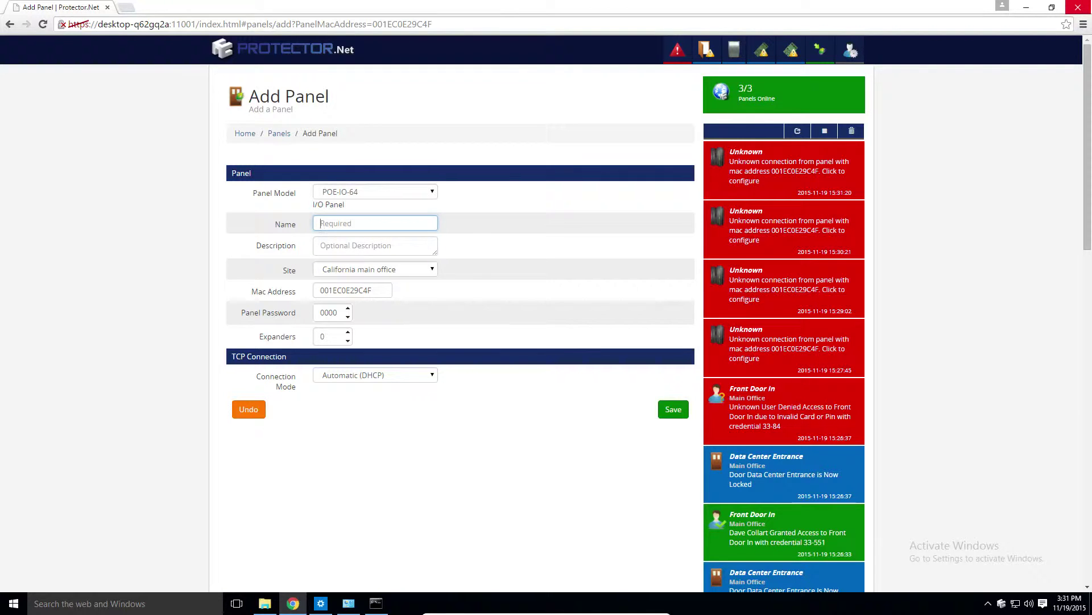
pyautogui.click(321, 221)
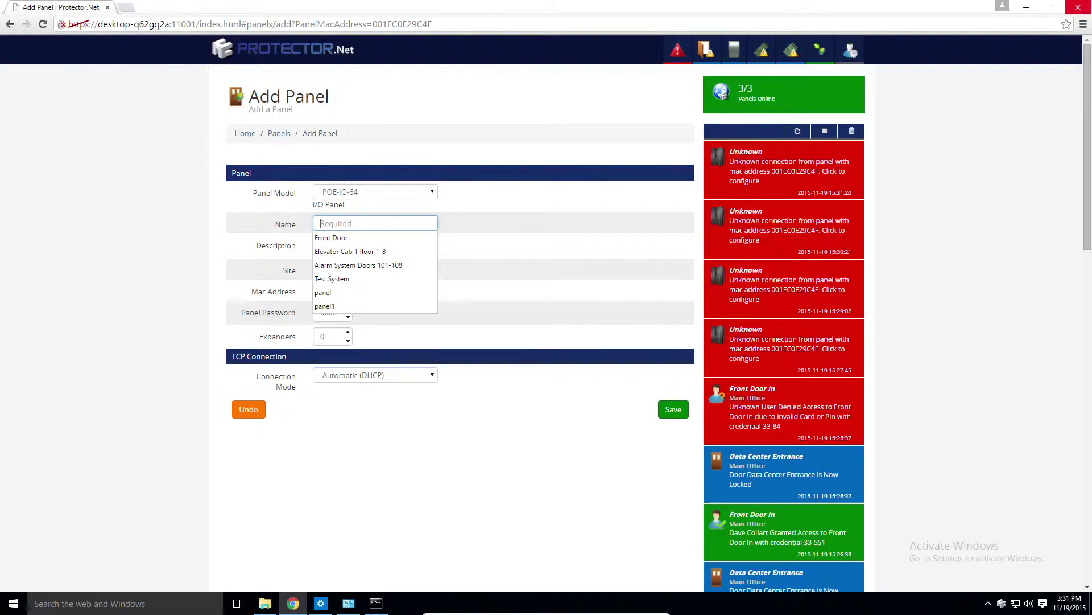
pyautogui.write('IO controlle')
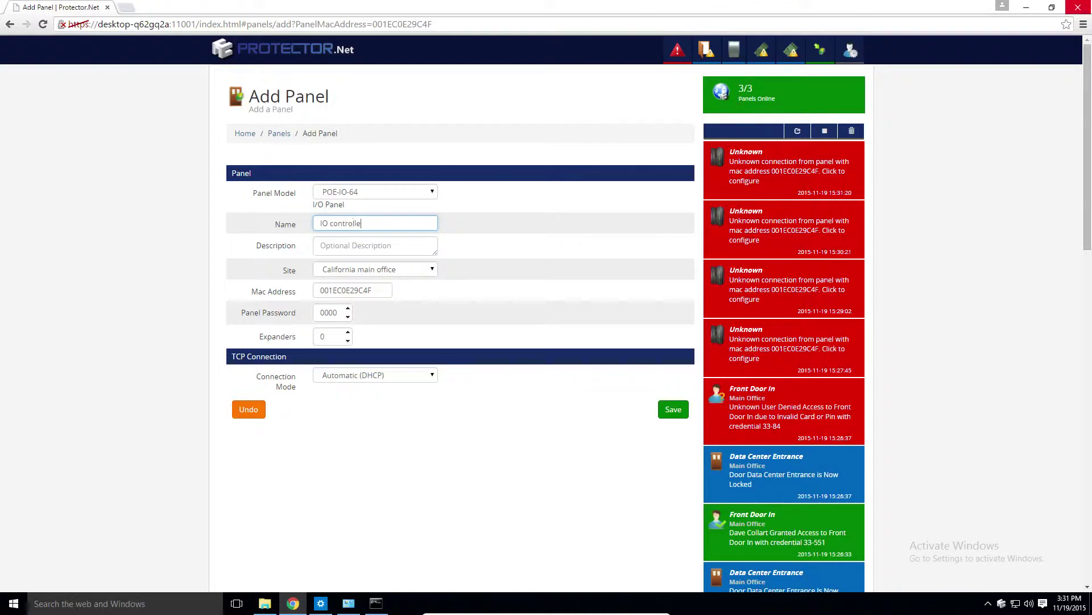
pyautogui.write('r example')
pyautogui.click(398, 270)
pyautogui.click(352, 289)
pyautogui.click(348, 332)
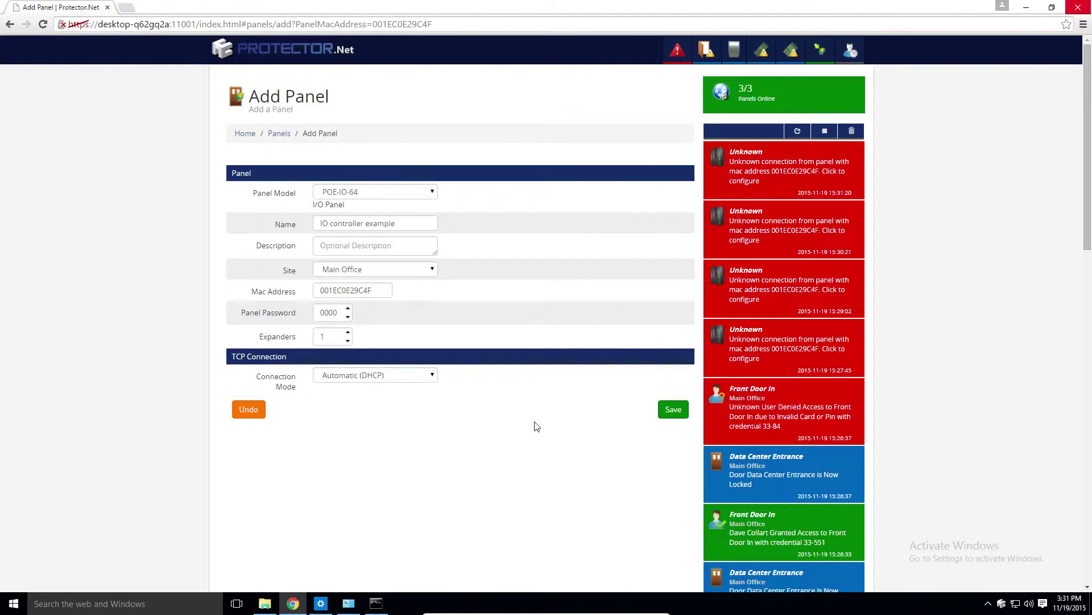
pyautogui.click(670, 409)
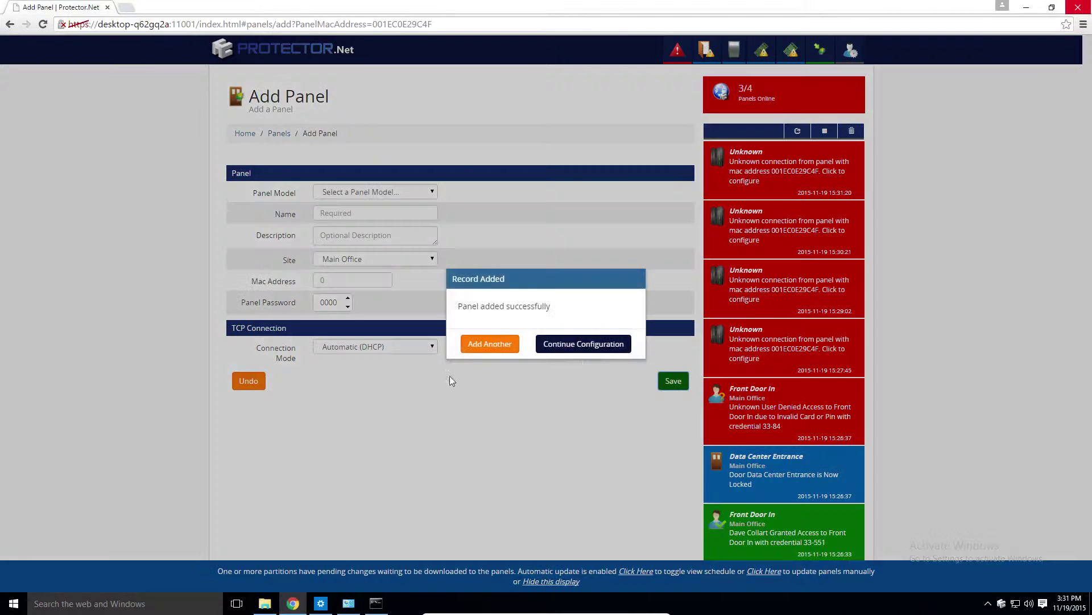
# - Uncheck Tamper Sensor Enabled in the new panel's Options and save the change
pyautogui.click(583, 344)
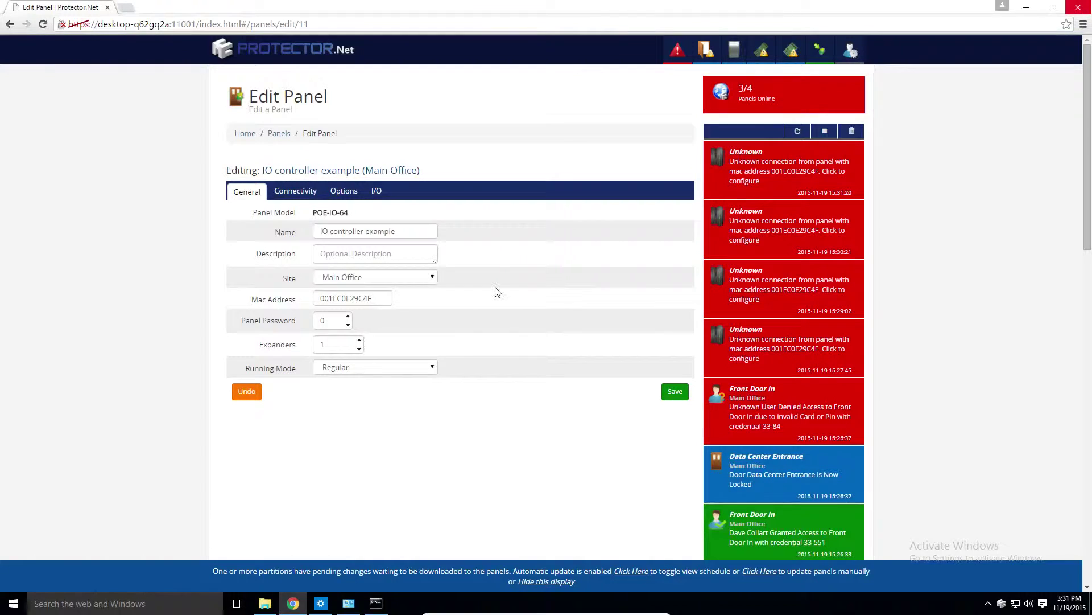
pyautogui.click(348, 191)
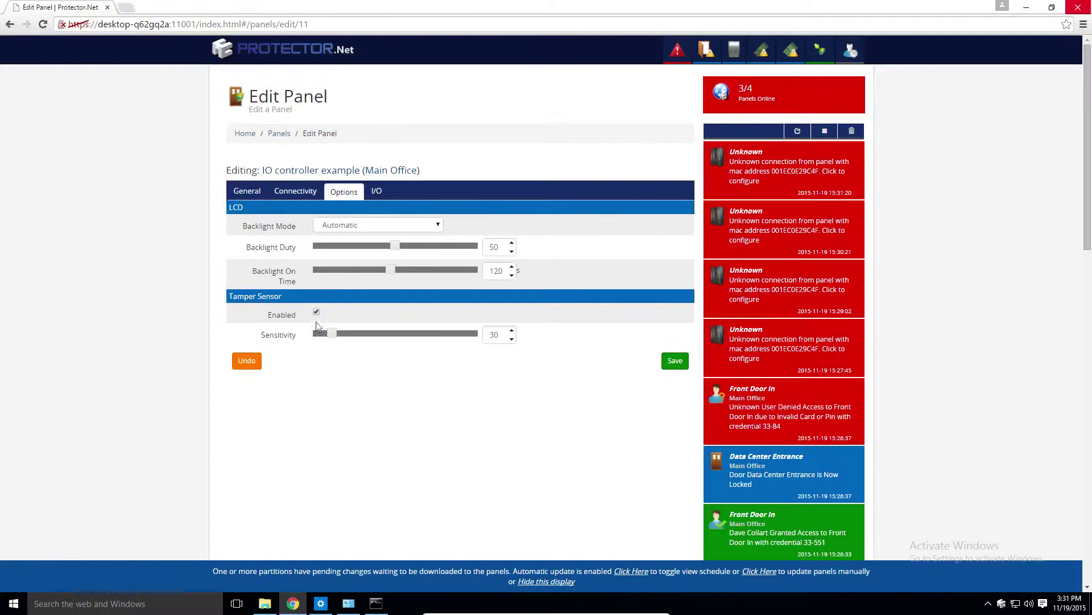
pyautogui.click(317, 313)
pyautogui.click(667, 365)
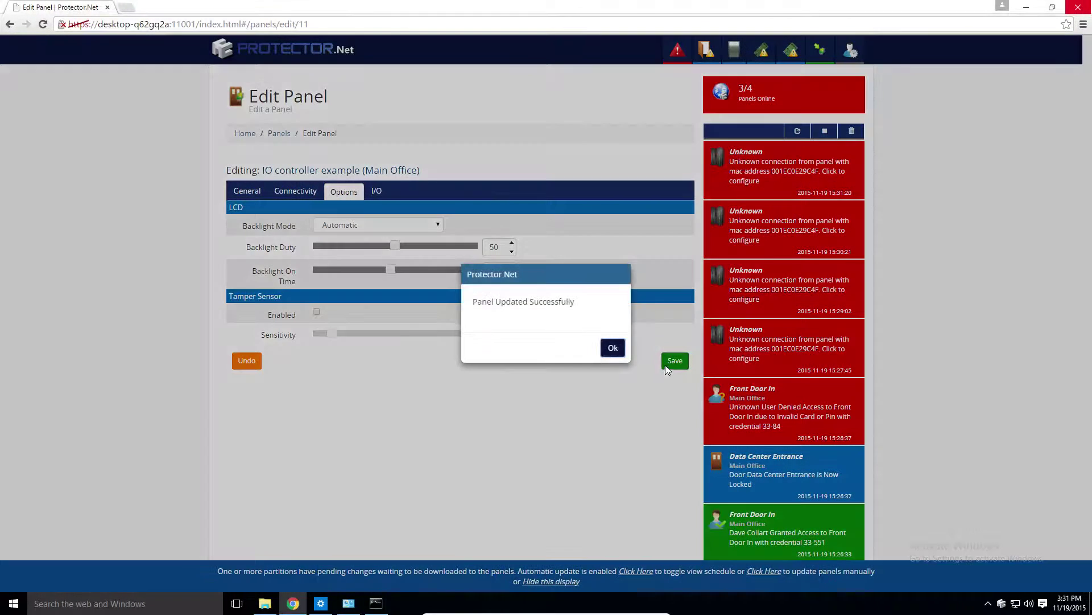
pyautogui.click(612, 349)
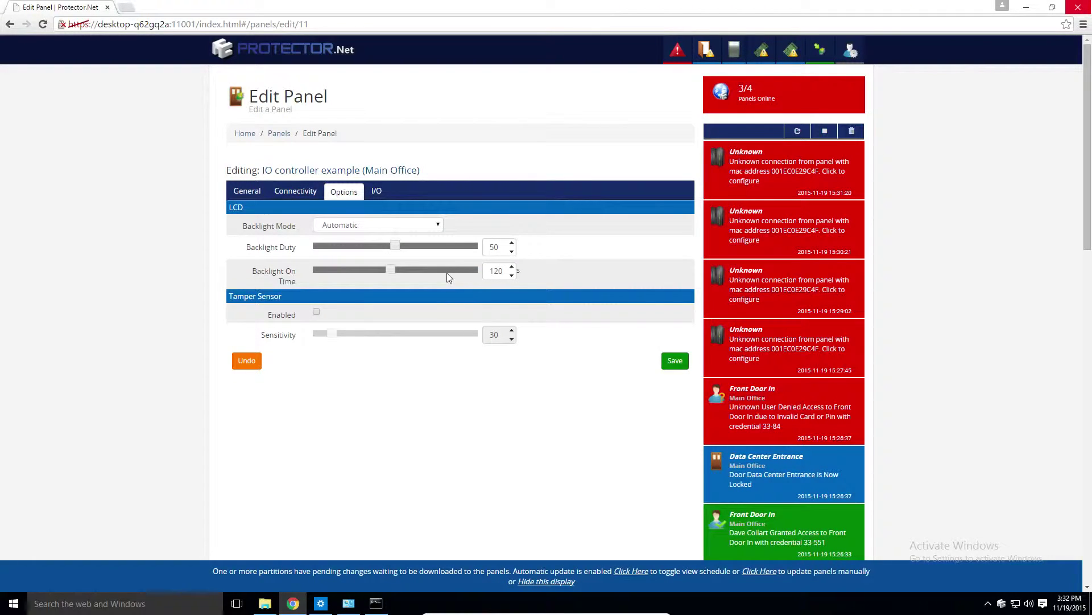
# - Open the panel's I/O tab, leaving I/O expander 1 selected
pyautogui.click(377, 191)
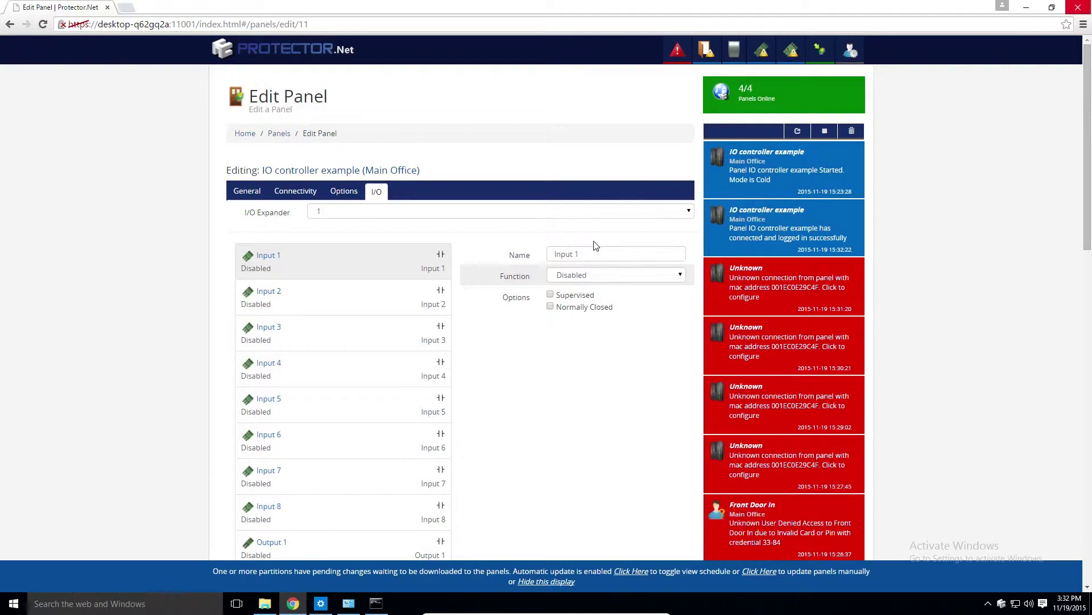
pyautogui.click(529, 212)
pyautogui.click(529, 212)
pyautogui.click(531, 213)
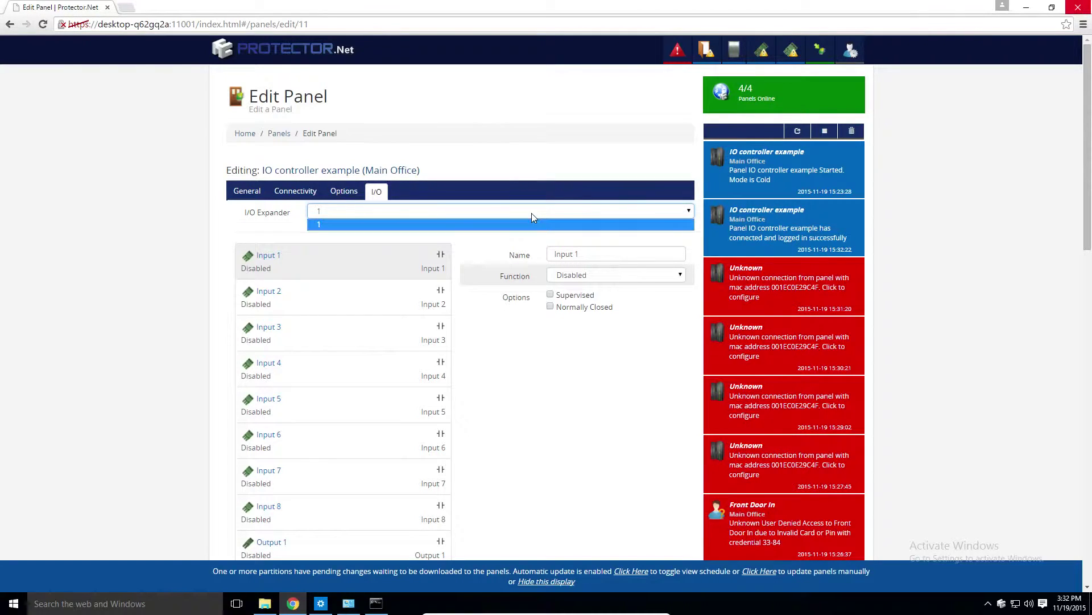
pyautogui.click(532, 213)
pyautogui.click(518, 214)
pyautogui.click(519, 214)
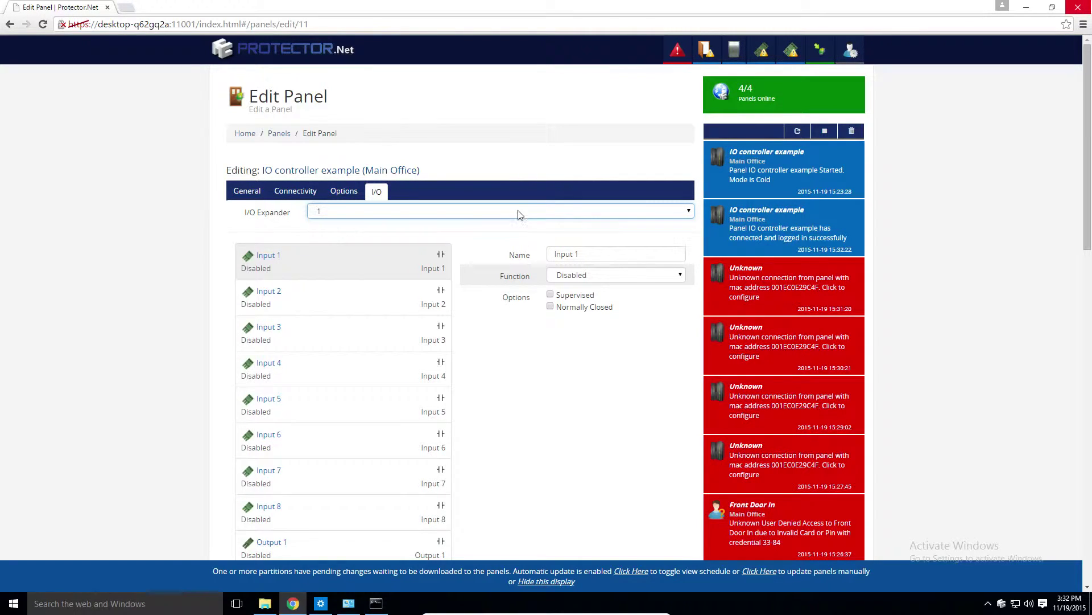
pyautogui.click(532, 255)
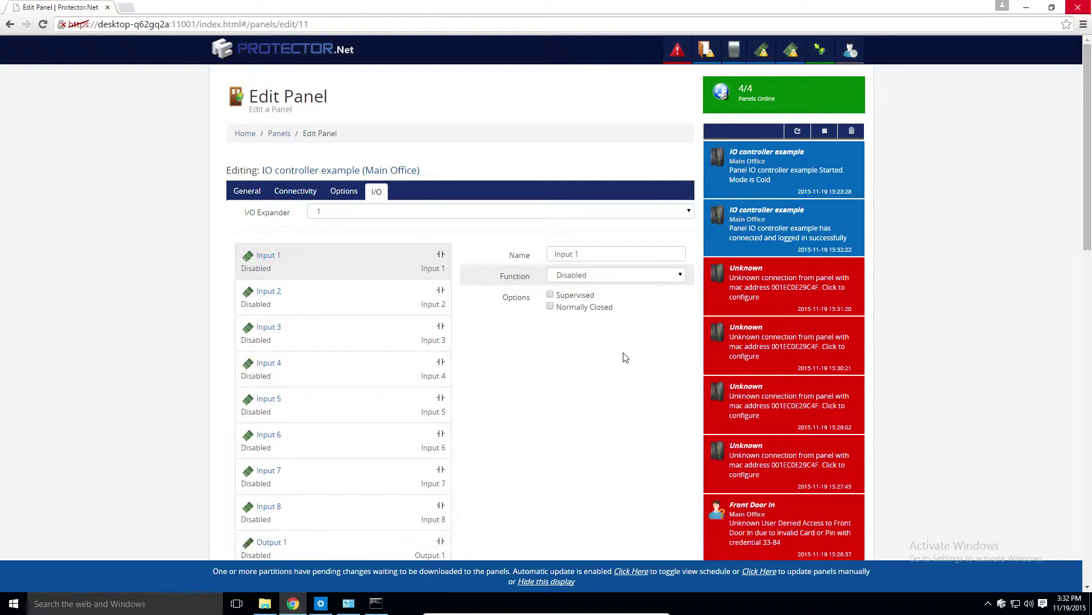
pyautogui.scroll(-2, 626, 408)
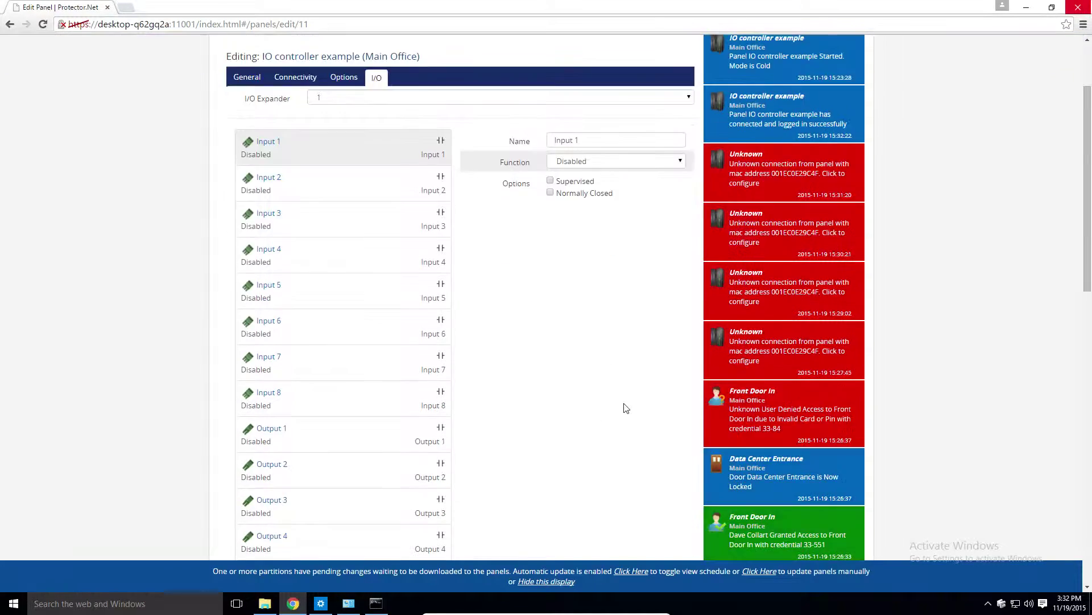
# - Rename Output 1 to 'Alarm System' and set its function to Aux Output
pyautogui.click(355, 433)
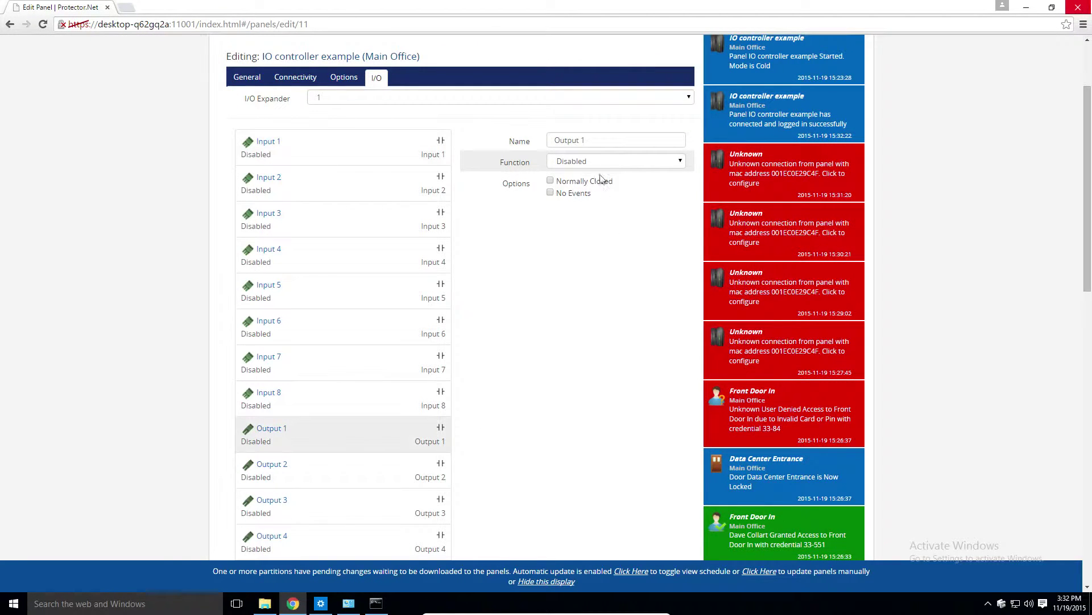
pyautogui.press('Tab')
pyautogui.write('Ala')
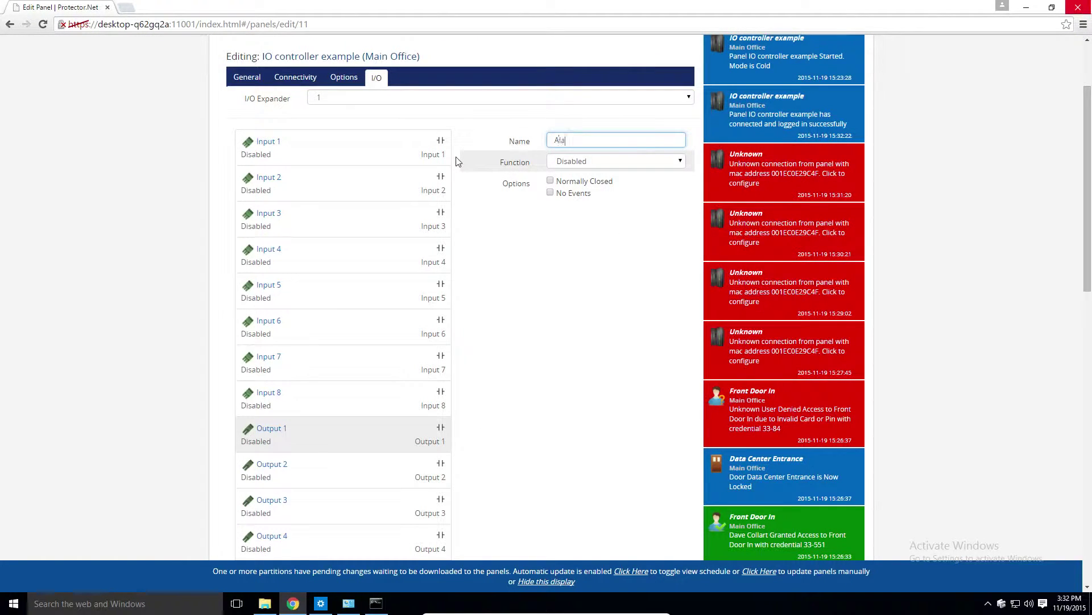
pyautogui.write('rm System')
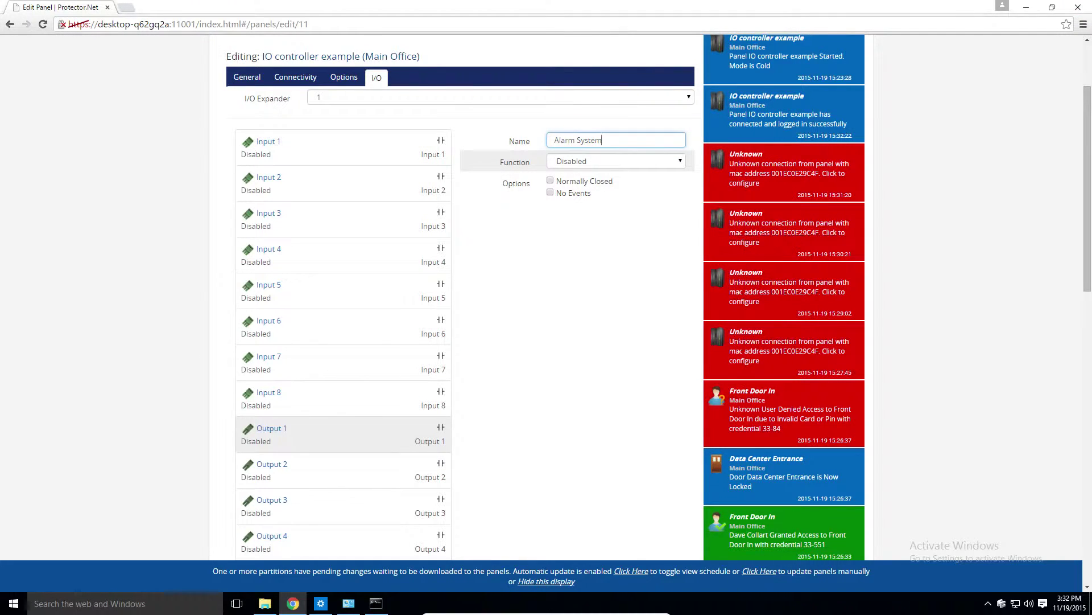
pyautogui.click(666, 161)
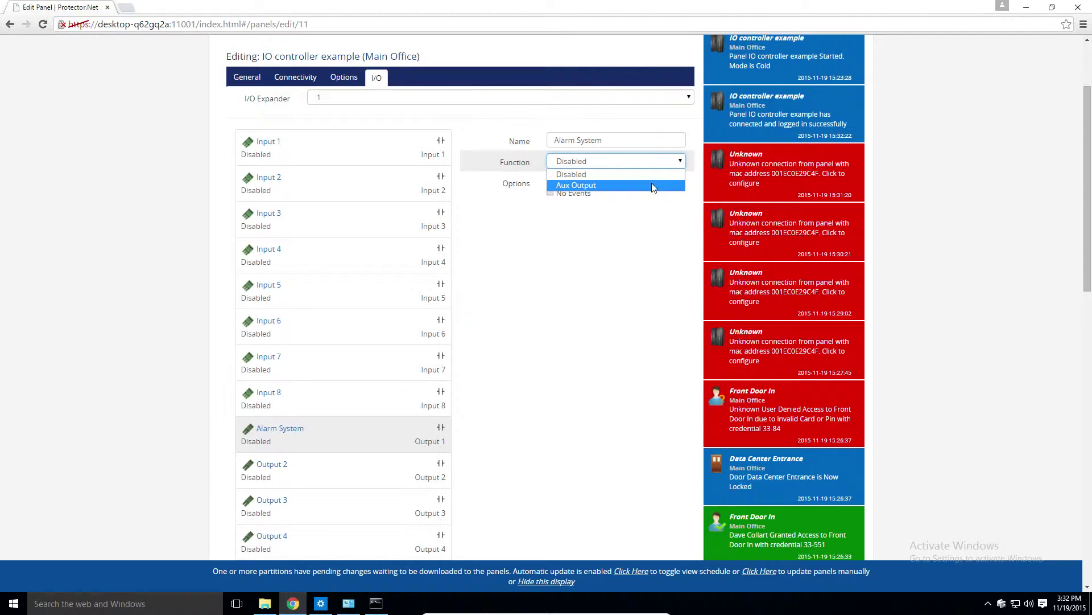
pyautogui.click(653, 186)
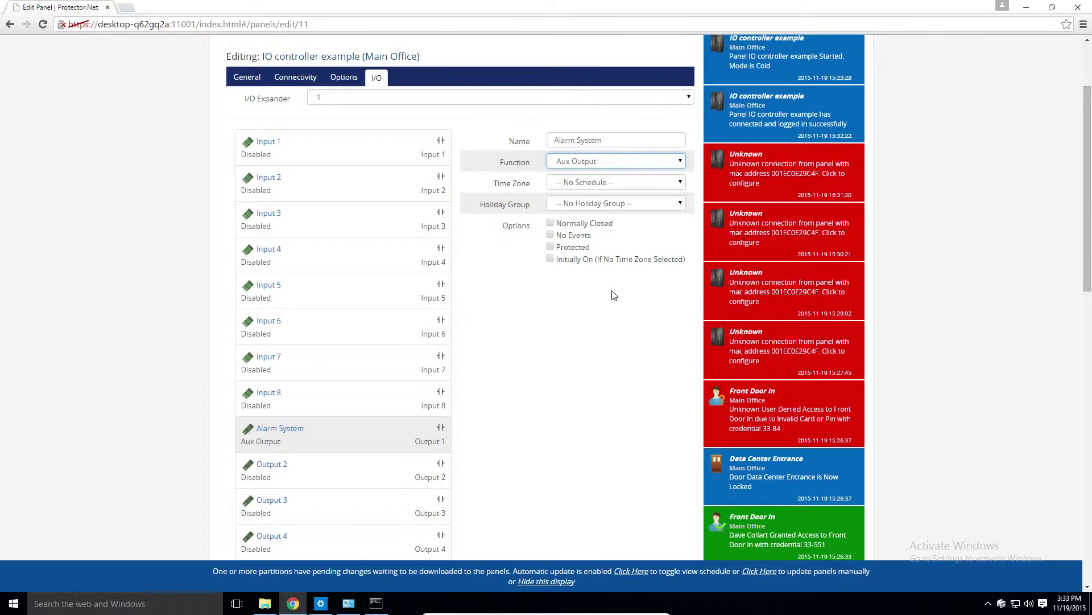
pyautogui.click(352, 155)
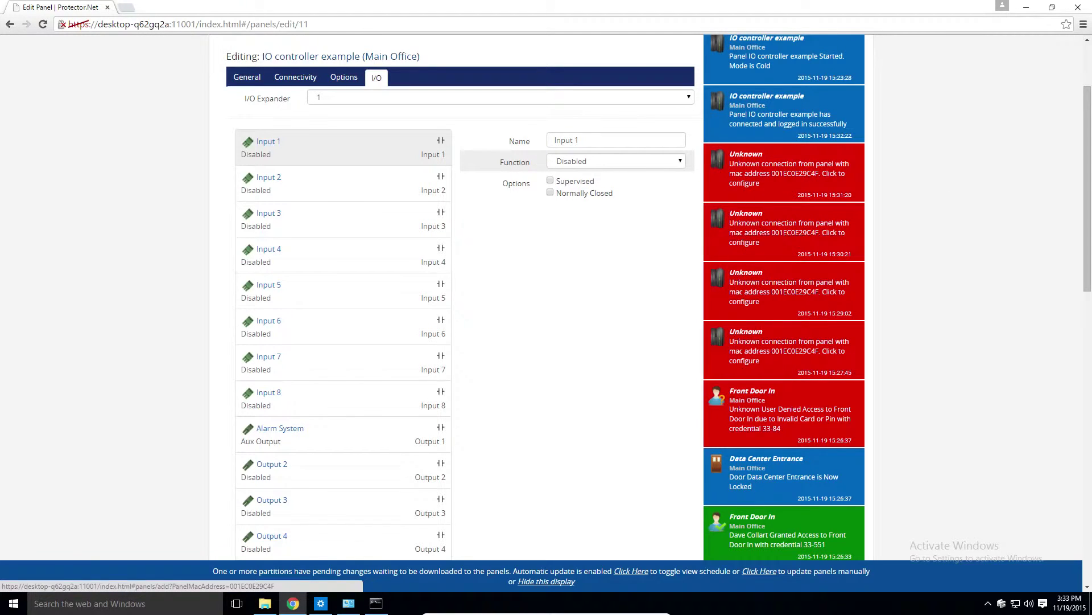
pyautogui.click(616, 140)
# - Name Input 1 'Interior Door 101' and set its function to Aux Input
pyautogui.write('Interior Door')
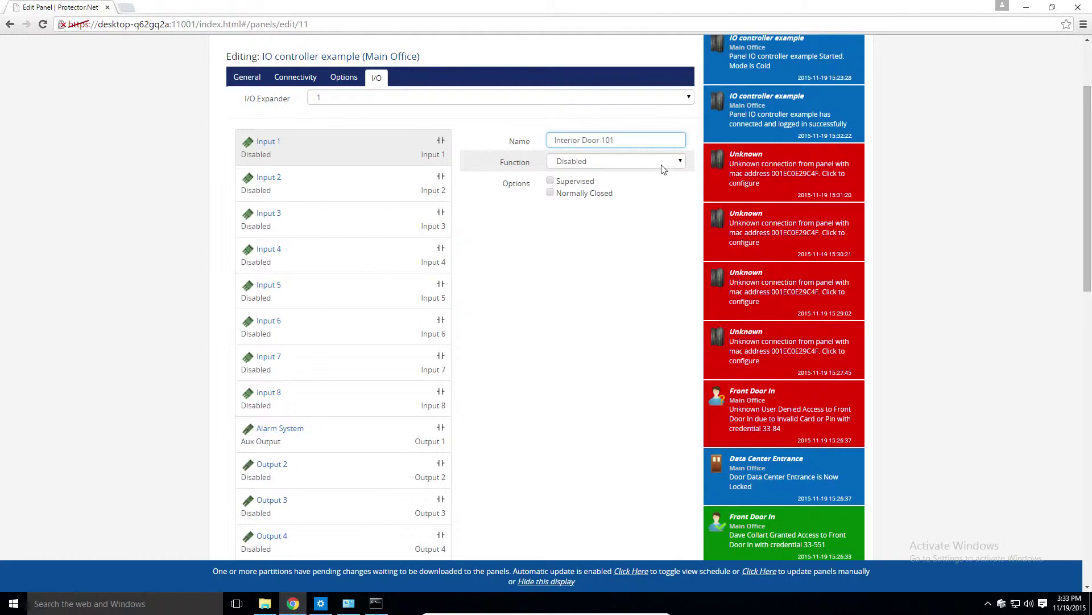
pyautogui.click(663, 167)
pyautogui.click(646, 182)
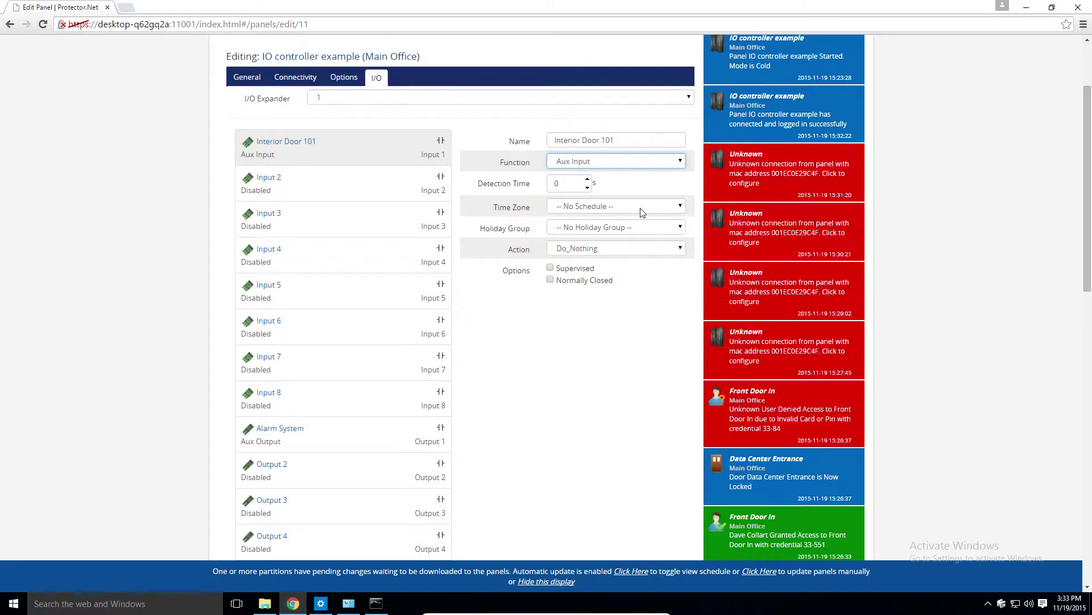
# - Save the I/O changes and return to the Home dashboard
pyautogui.click(617, 334)
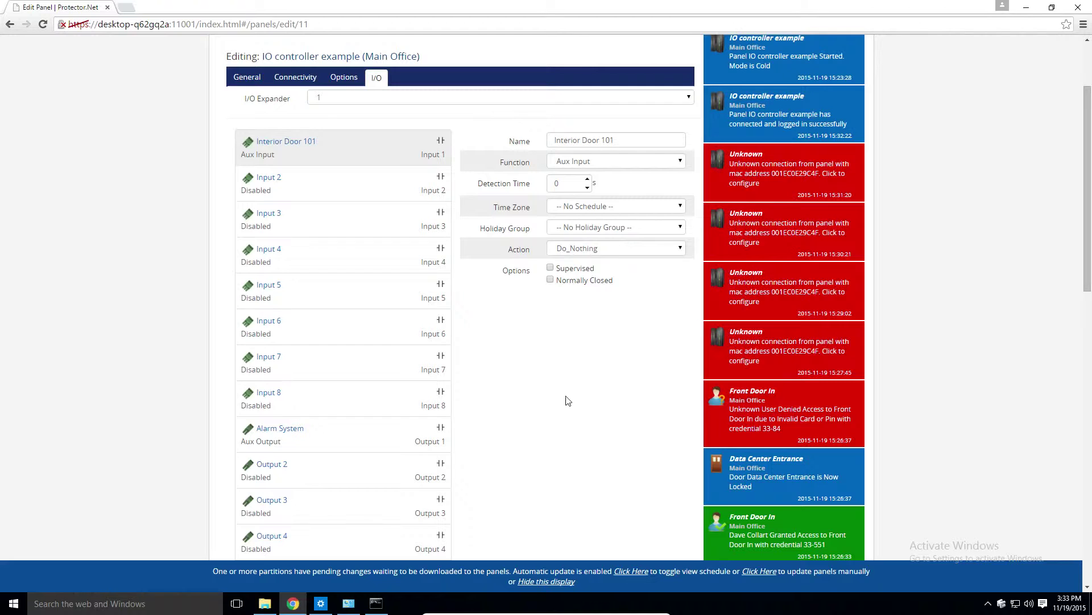
pyautogui.scroll(-7, 572, 401)
pyautogui.click(676, 330)
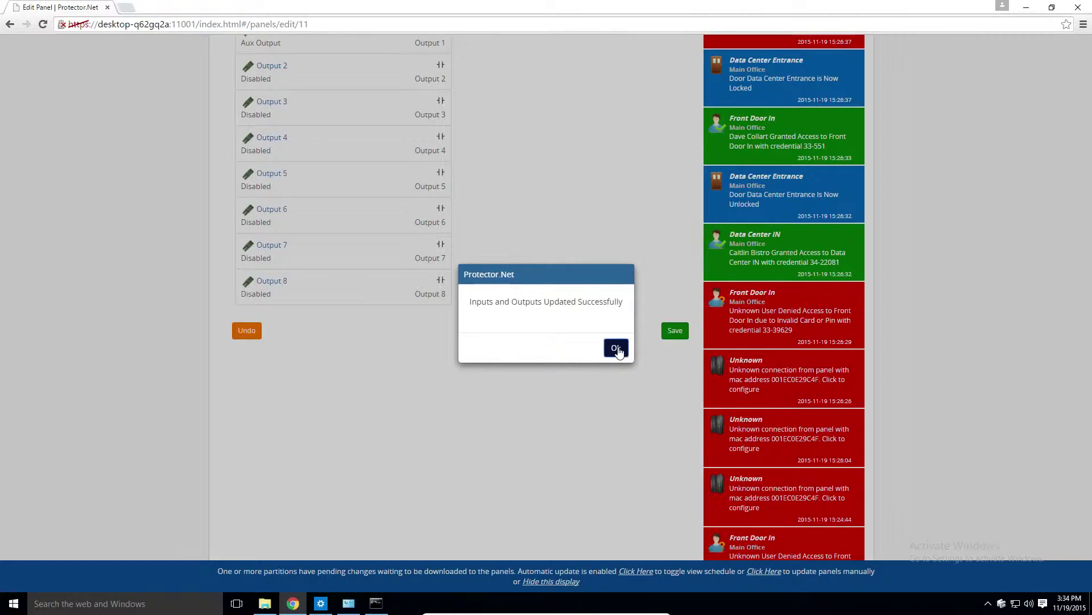
pyautogui.click(617, 349)
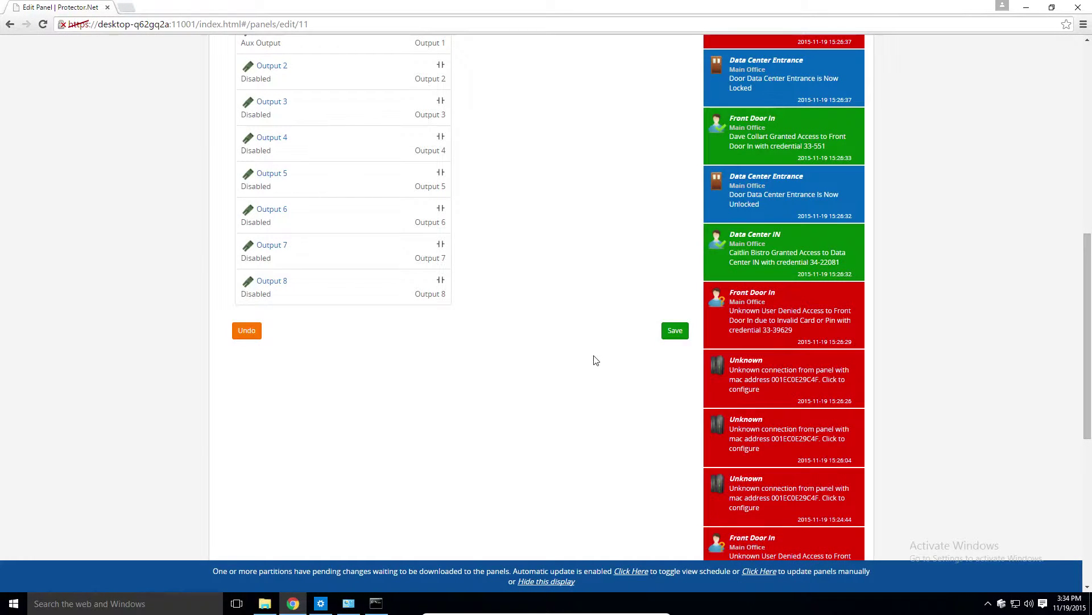
pyautogui.scroll(9, 592, 358)
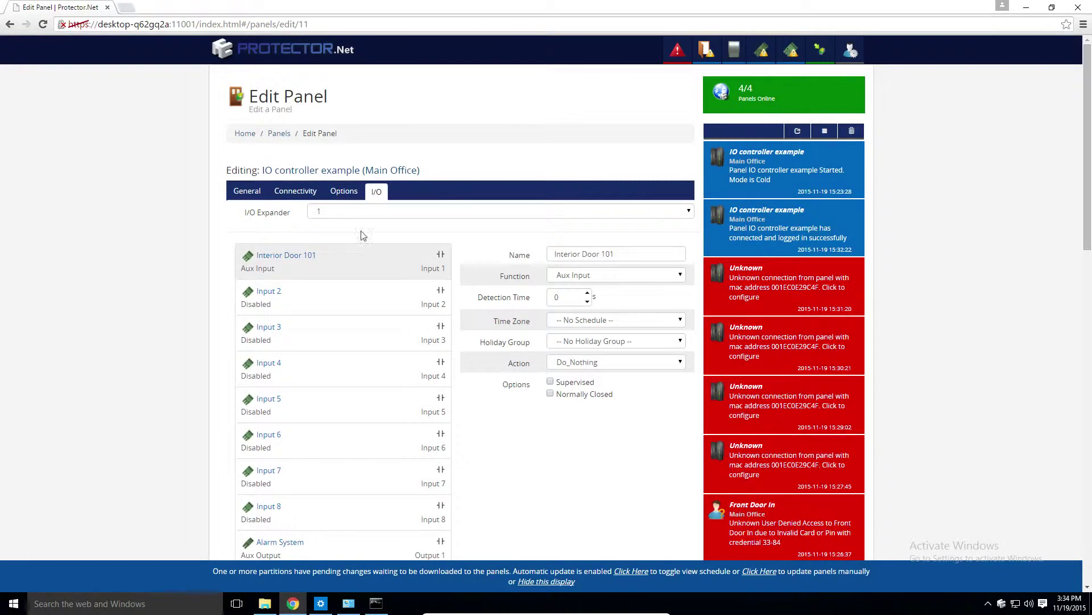
pyautogui.click(245, 134)
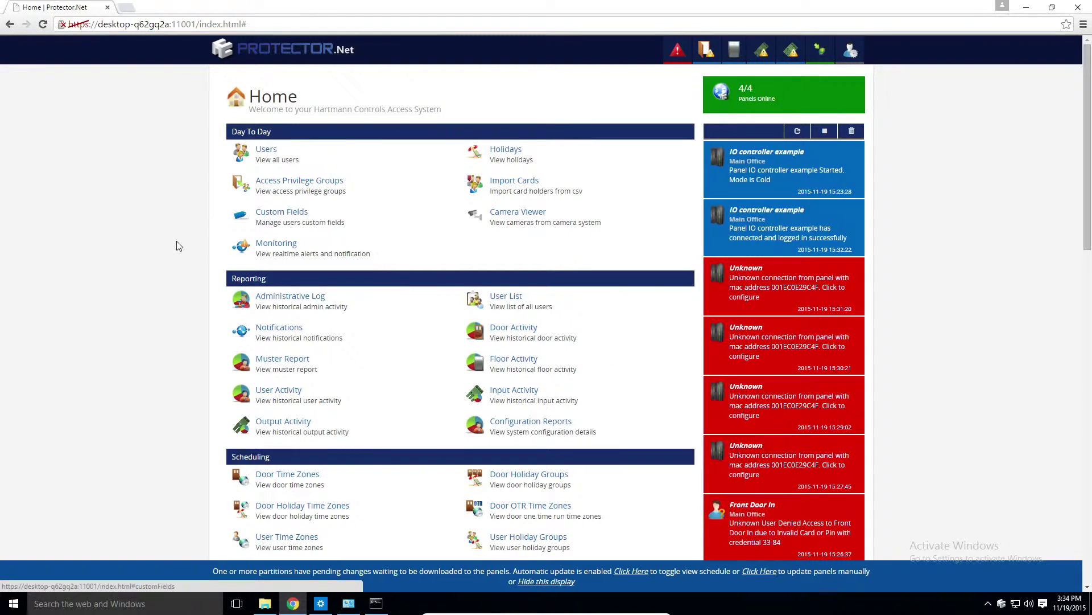
pyautogui.scroll(-3, 176, 244)
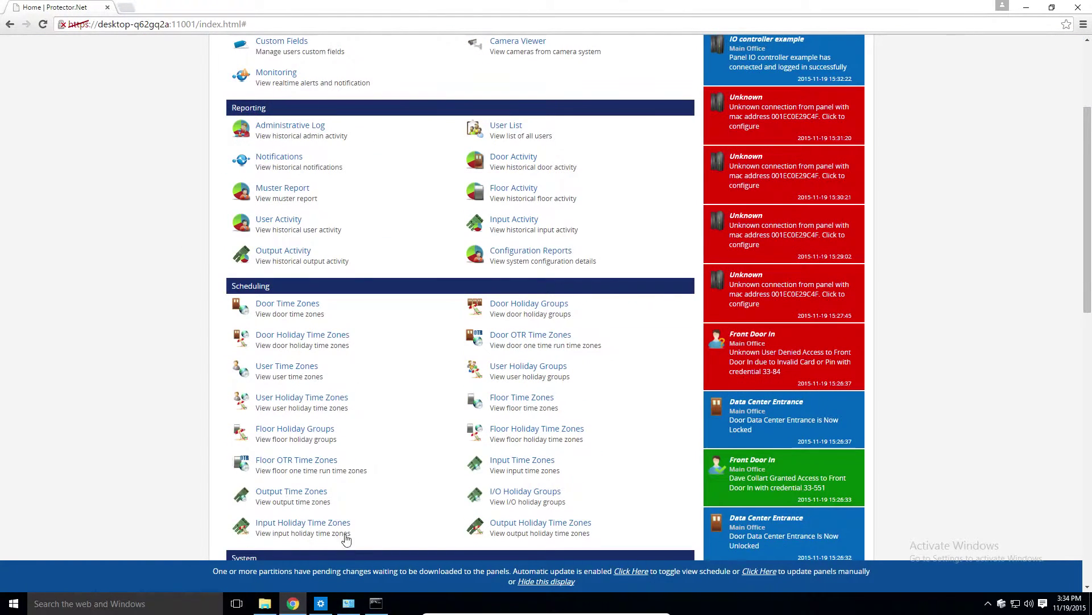
# - Start a new input time zone named 'monitor 12am to 6am'
pyautogui.click(534, 461)
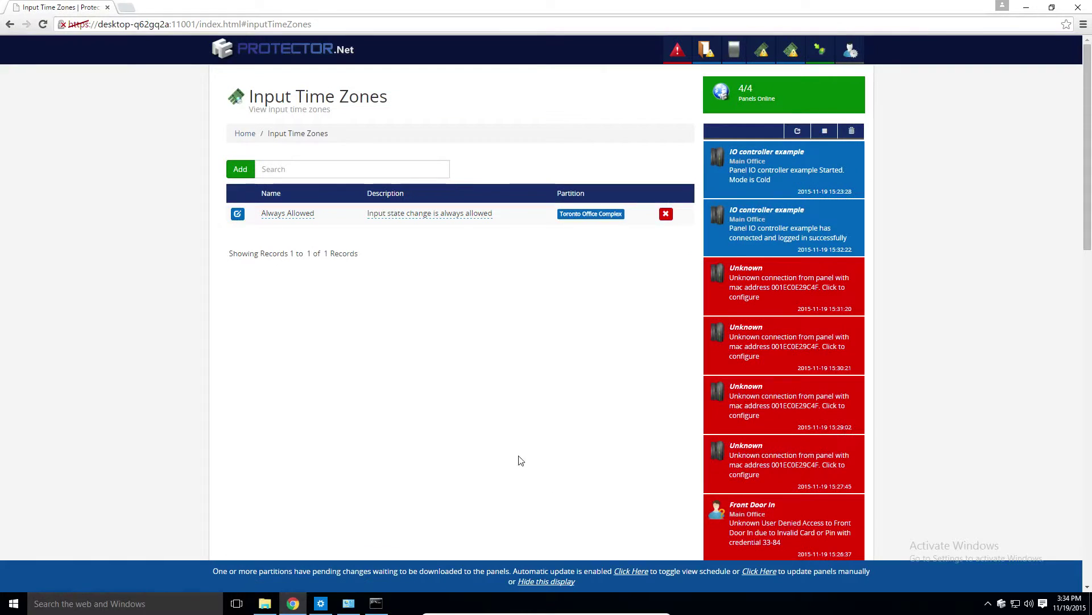
pyautogui.click(241, 170)
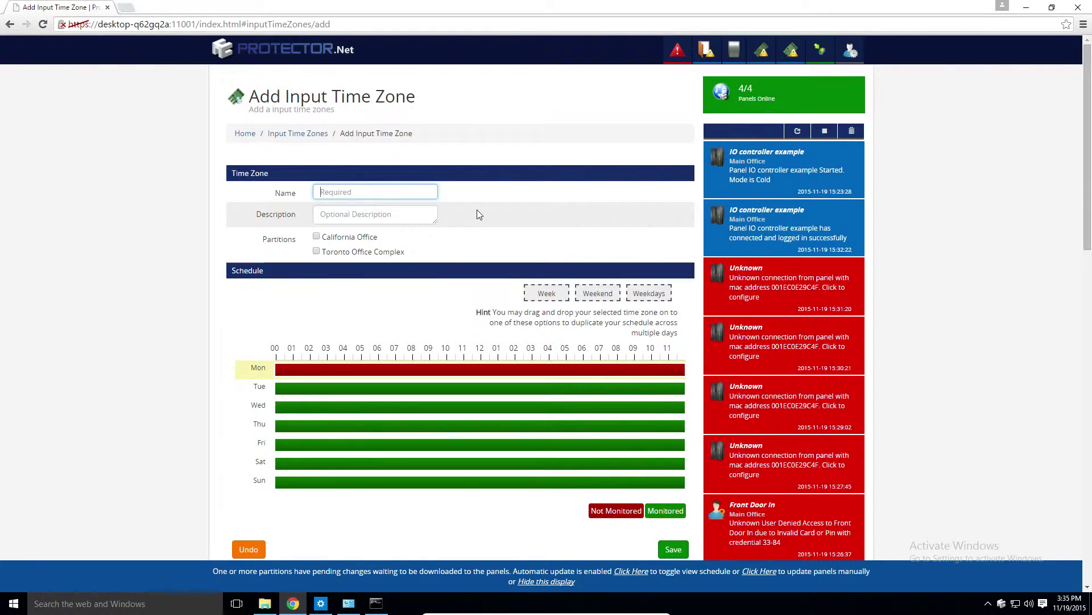
pyautogui.write('monitor 12am to 6am')
pyautogui.click(521, 211)
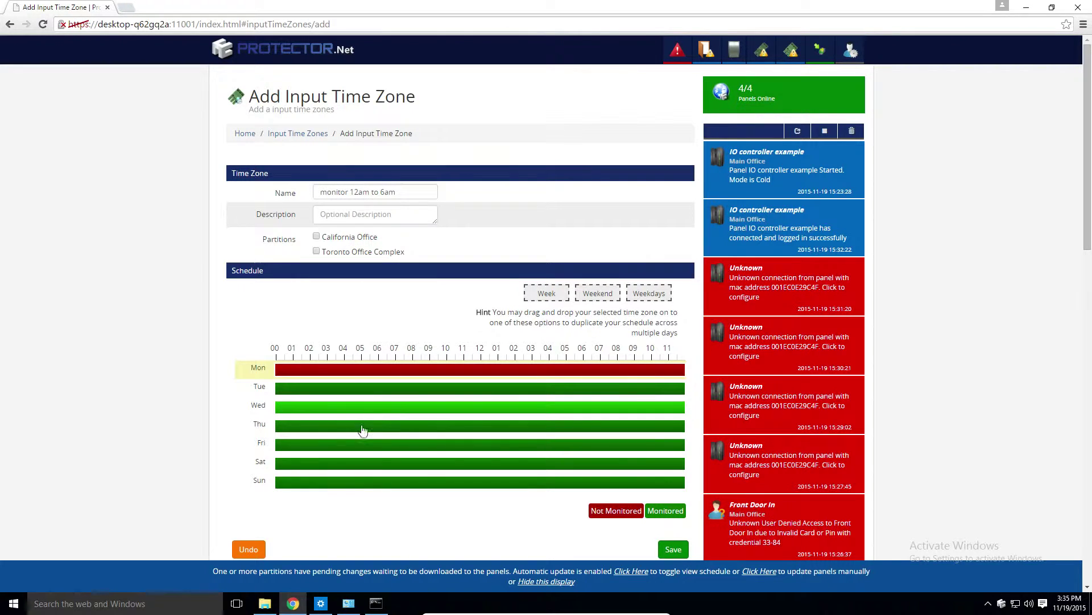
# - Schedule a Monitored 12:00–5:59 AM span on Monday and copy it to the whole week
pyautogui.click(463, 370)
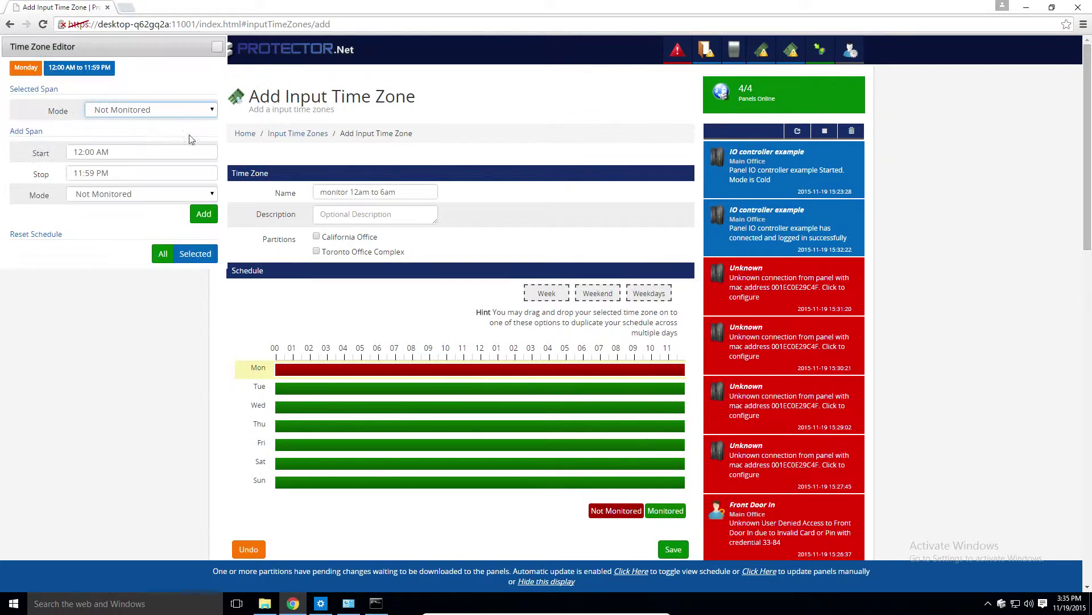
pyautogui.click(142, 173)
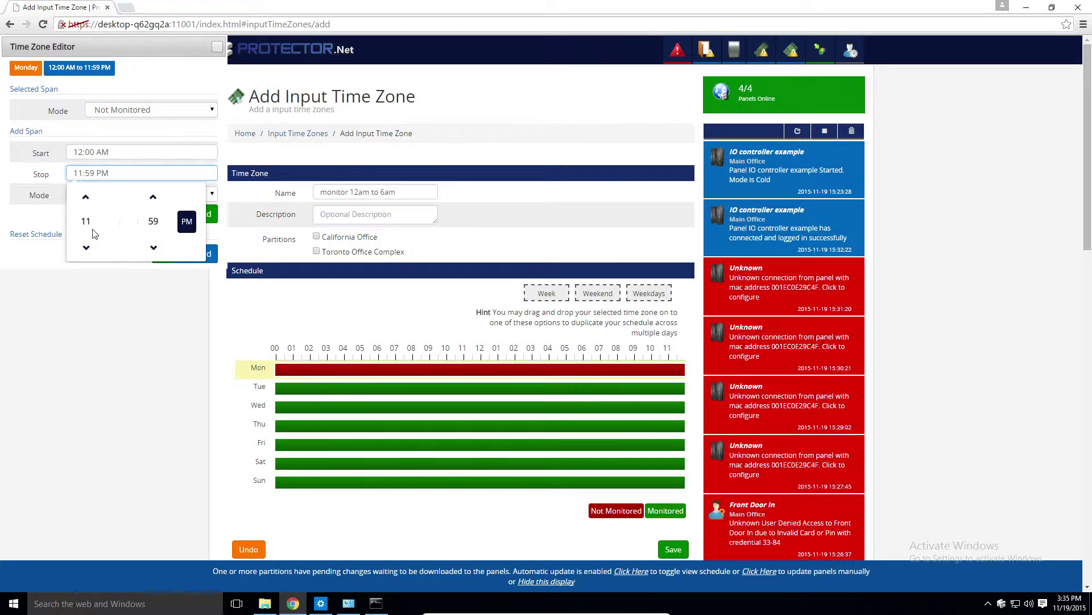
pyautogui.click(87, 223)
pyautogui.click(117, 220)
pyautogui.click(187, 221)
pyautogui.click(205, 213)
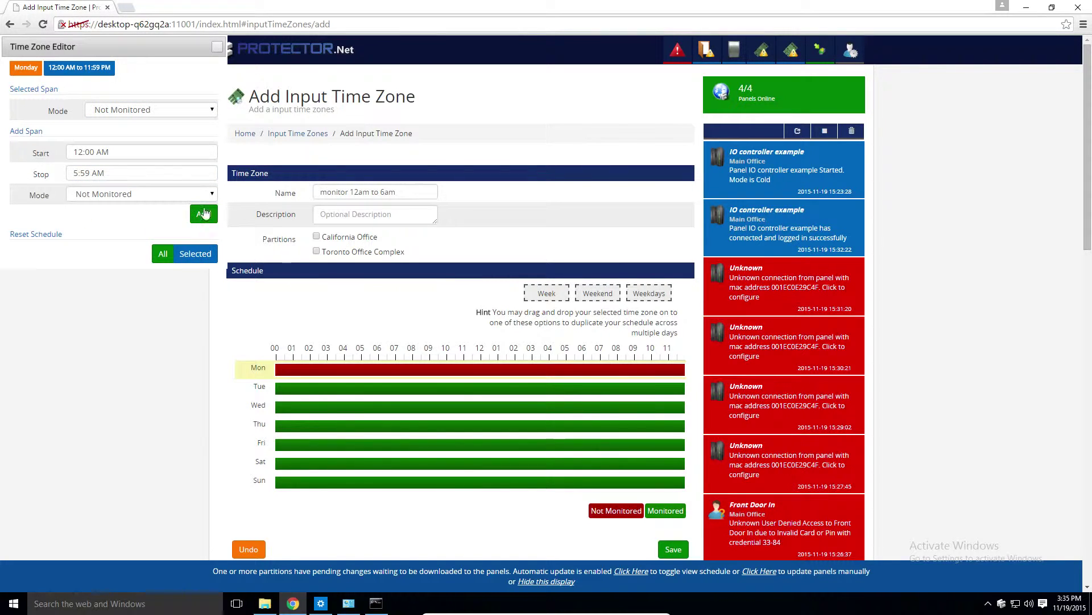
pyautogui.click(195, 195)
pyautogui.click(175, 216)
pyautogui.click(203, 214)
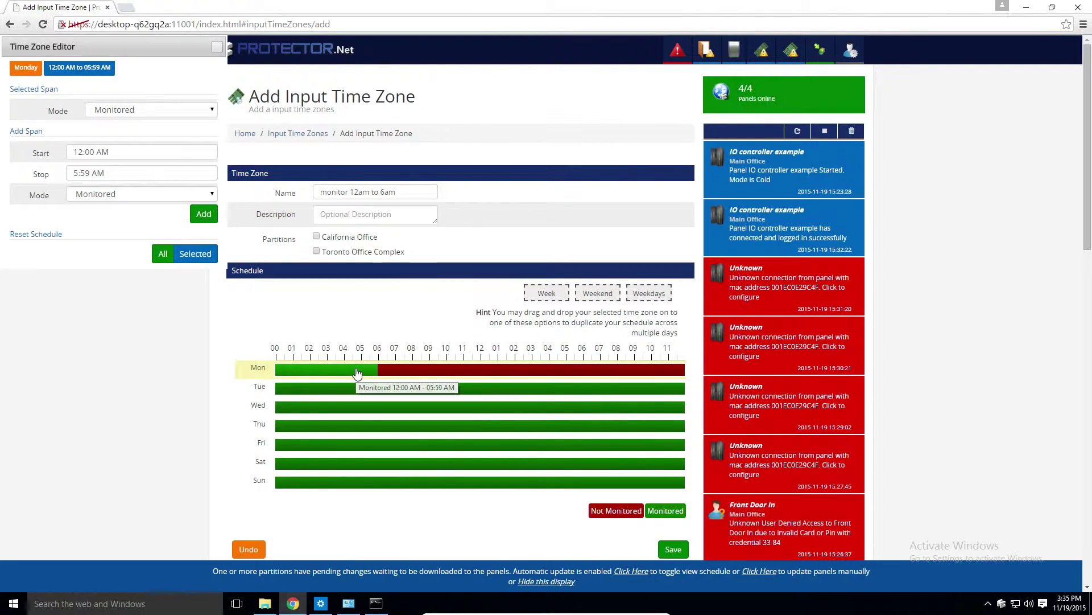
pyautogui.moveTo(357, 373); pyautogui.dragTo(545, 292)
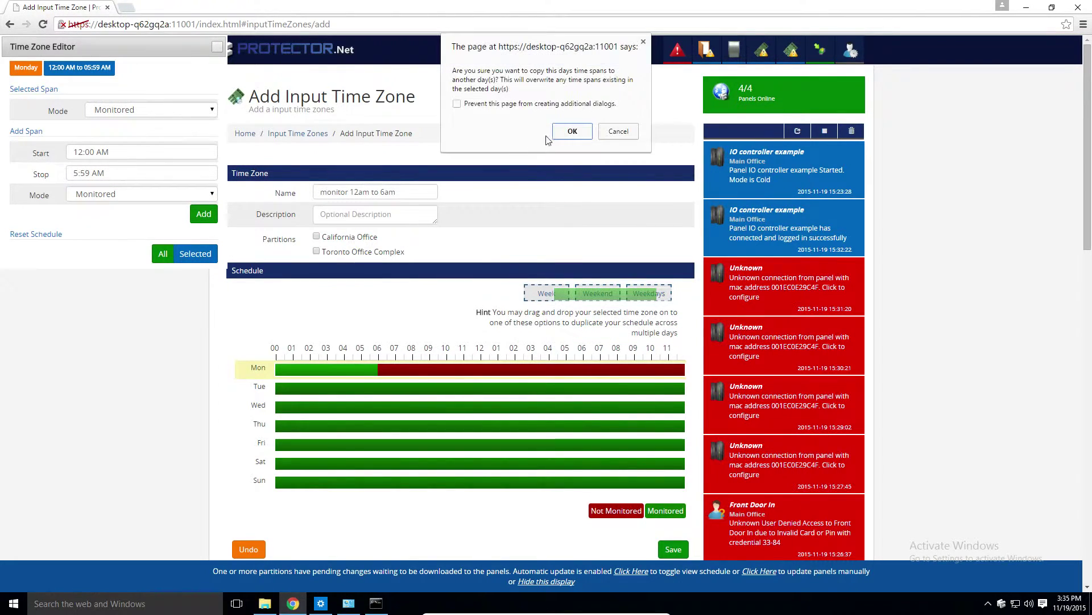
pyautogui.click(558, 137)
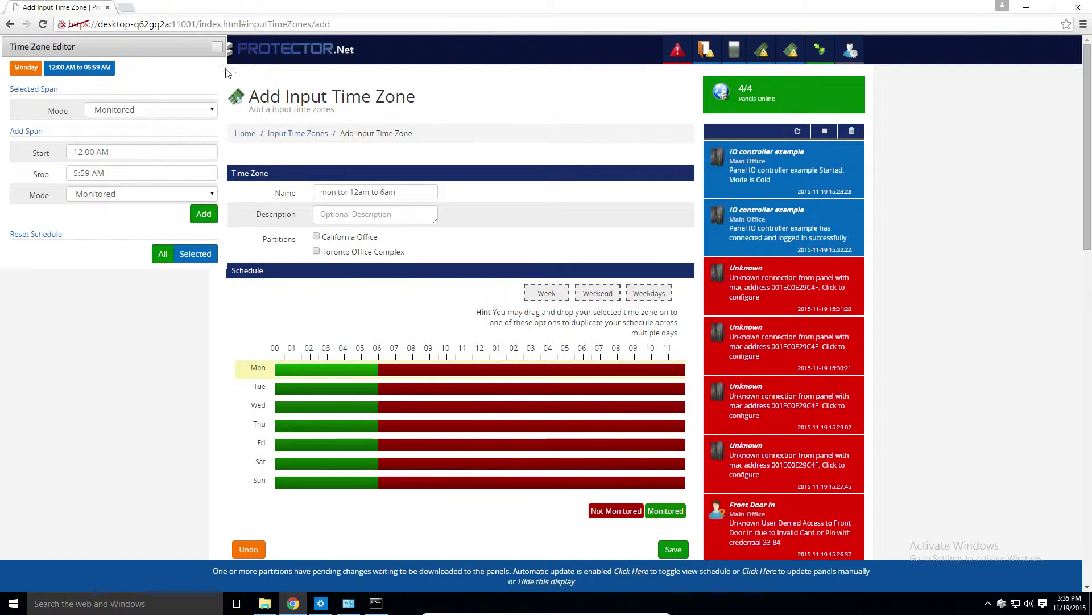
# - Assign the time zone to the Toronto Office Complex partition, save it, and return Home
pyautogui.click(217, 47)
pyautogui.click(677, 549)
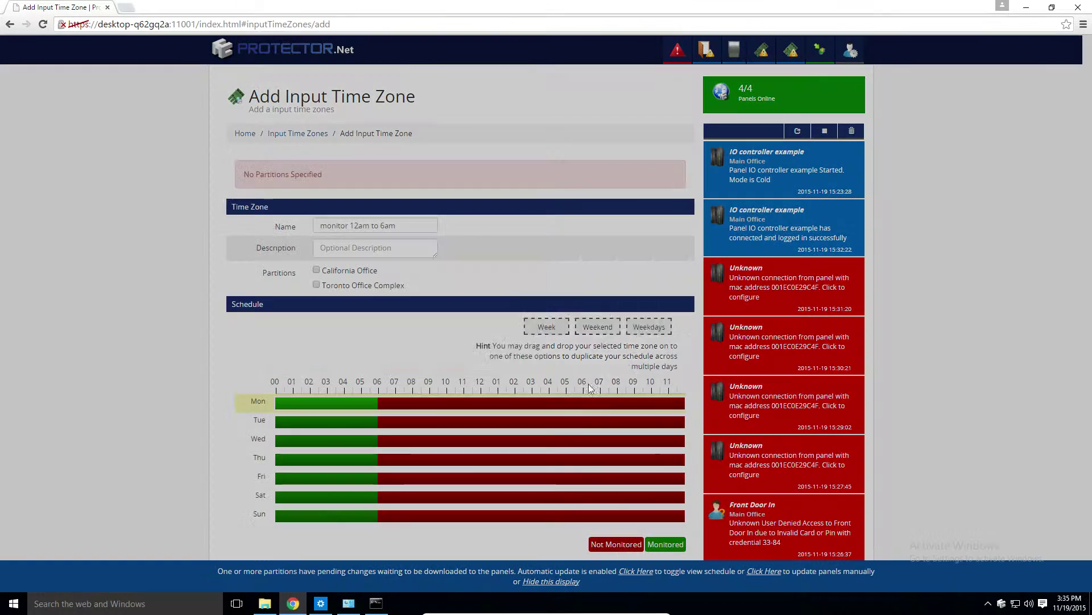
pyautogui.click(641, 356)
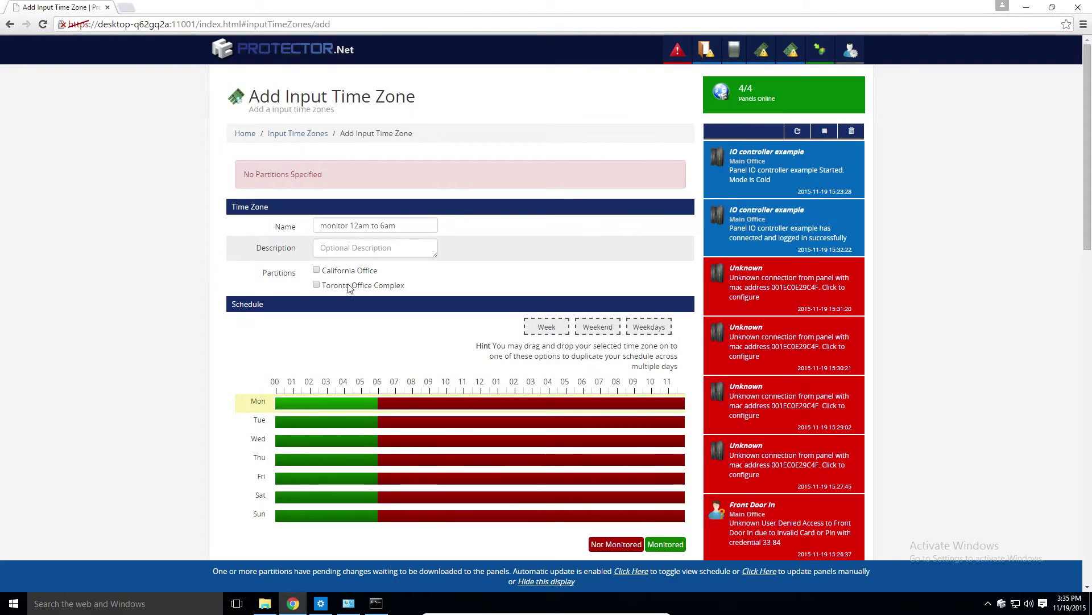
pyautogui.click(316, 285)
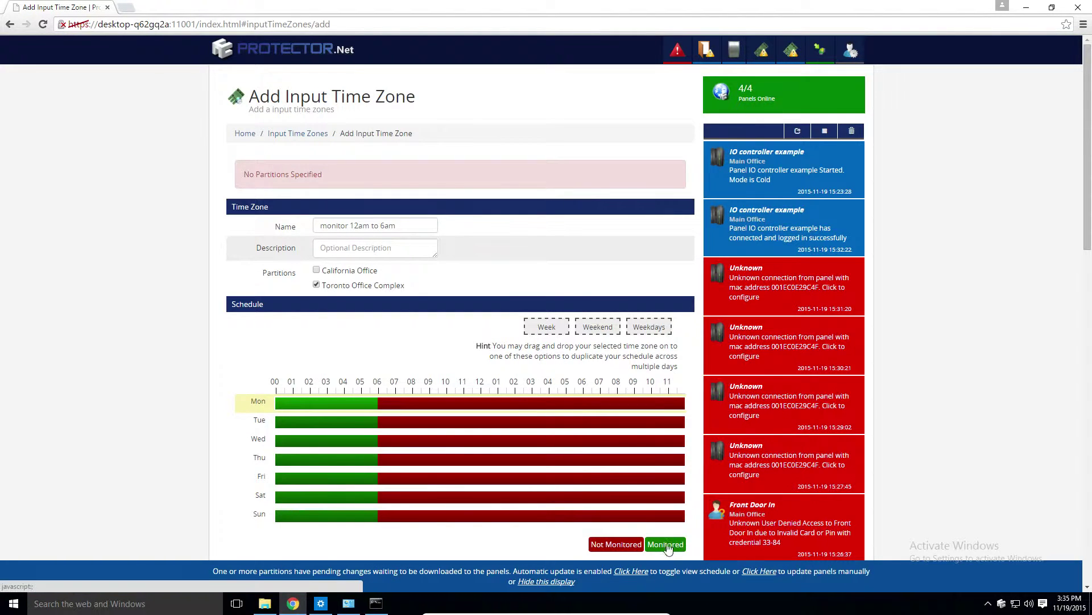
pyautogui.scroll(-1, 675, 547)
pyautogui.click(677, 526)
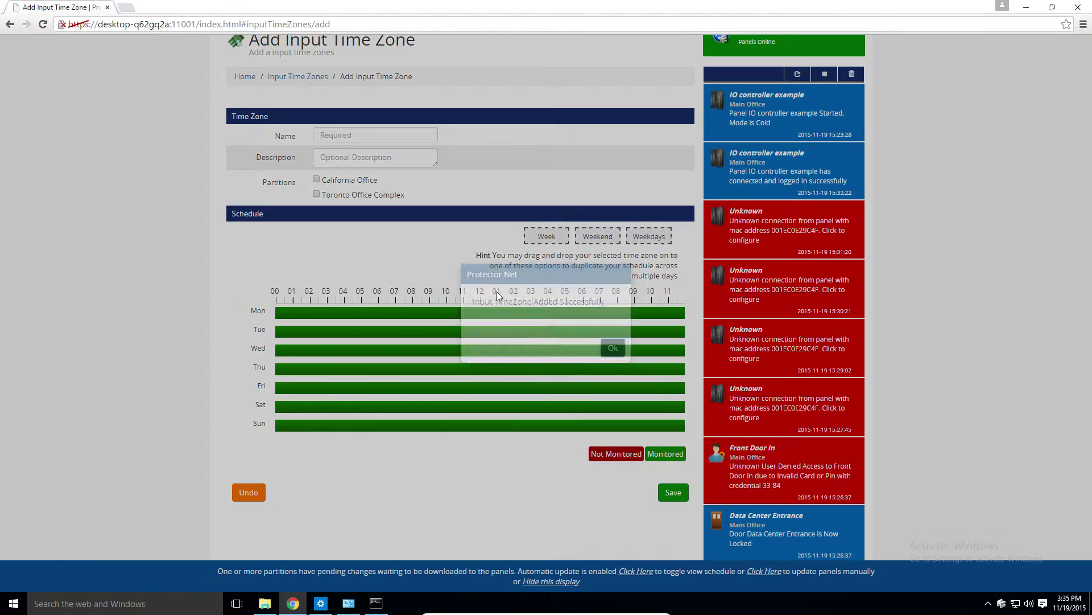
pyautogui.click(610, 347)
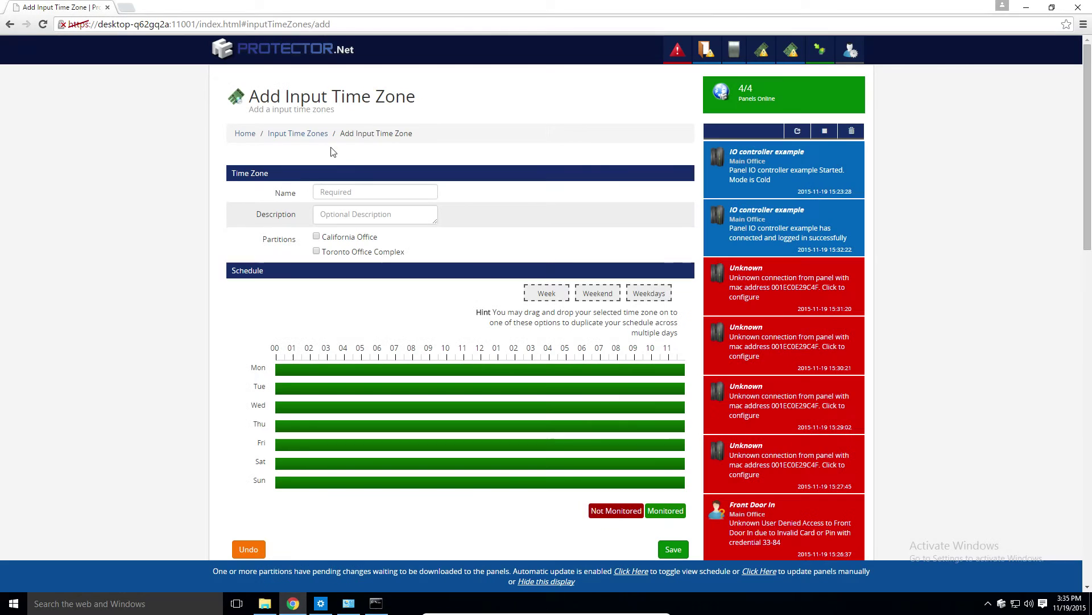
pyautogui.click(247, 134)
# - Open the I/O tab of the IO controller example panel from the Panels list
pyautogui.scroll(-5, 436, 411)
pyautogui.scroll(-5, 334, 395)
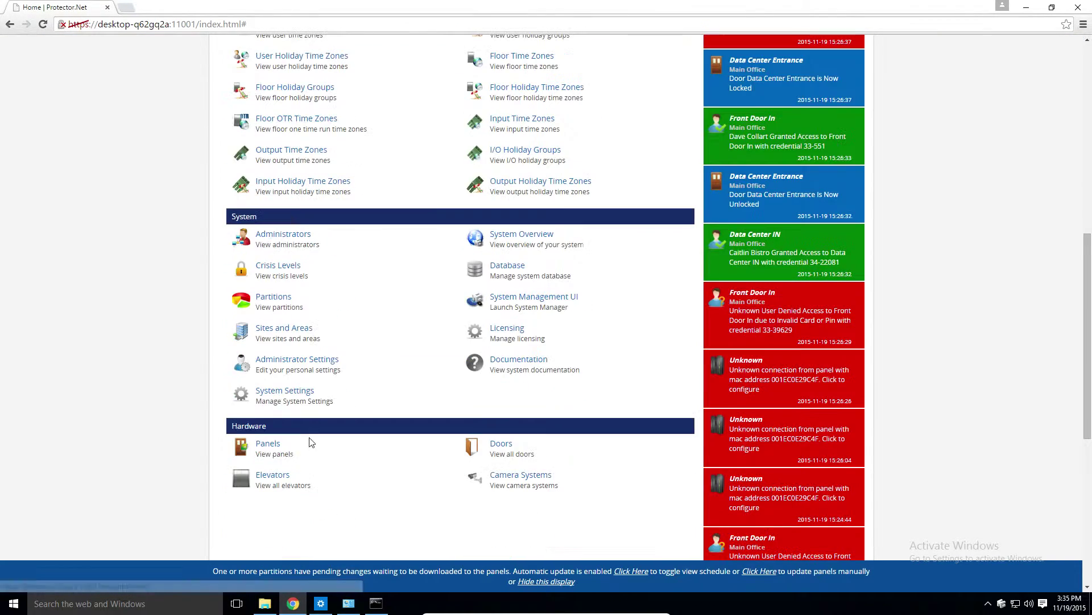
pyautogui.click(268, 450)
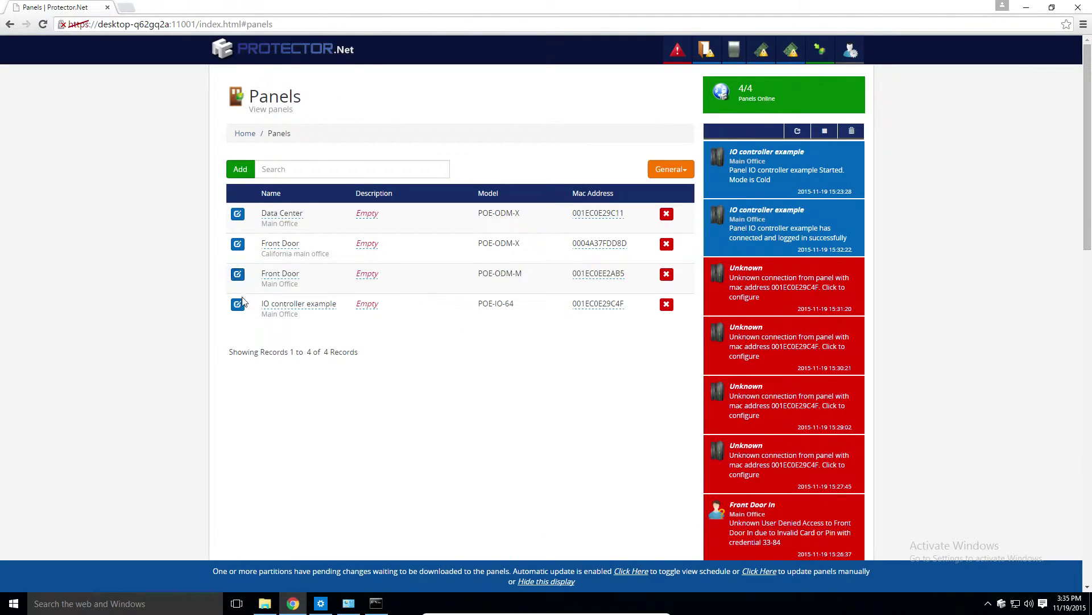
pyautogui.click(238, 303)
pyautogui.click(376, 192)
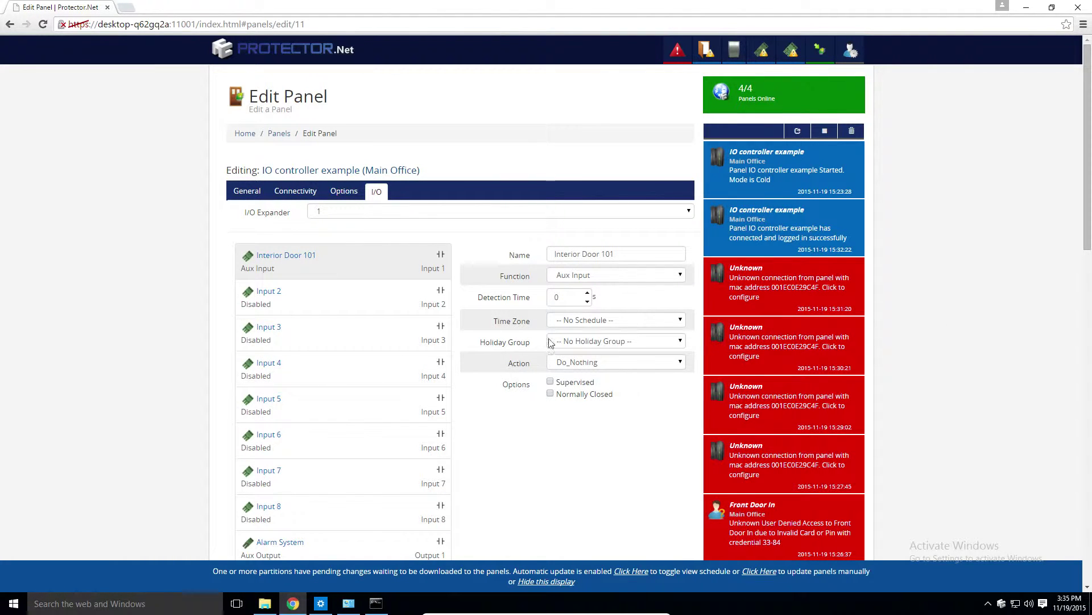
# - Assign the 'monitor 12am to 6am' time zone to Interior Door 101
pyautogui.click(633, 326)
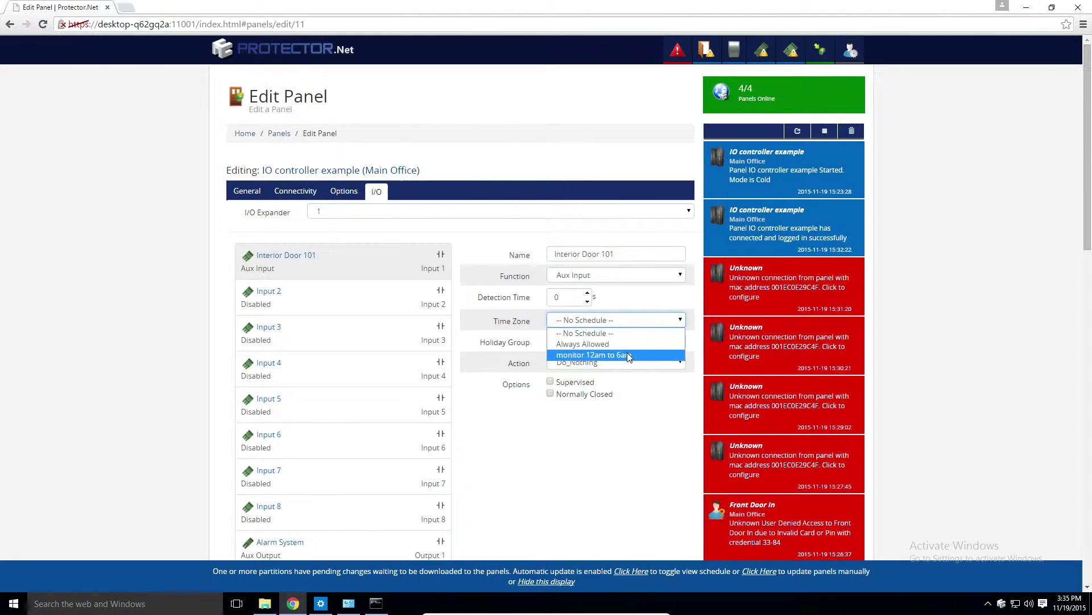
pyautogui.click(606, 357)
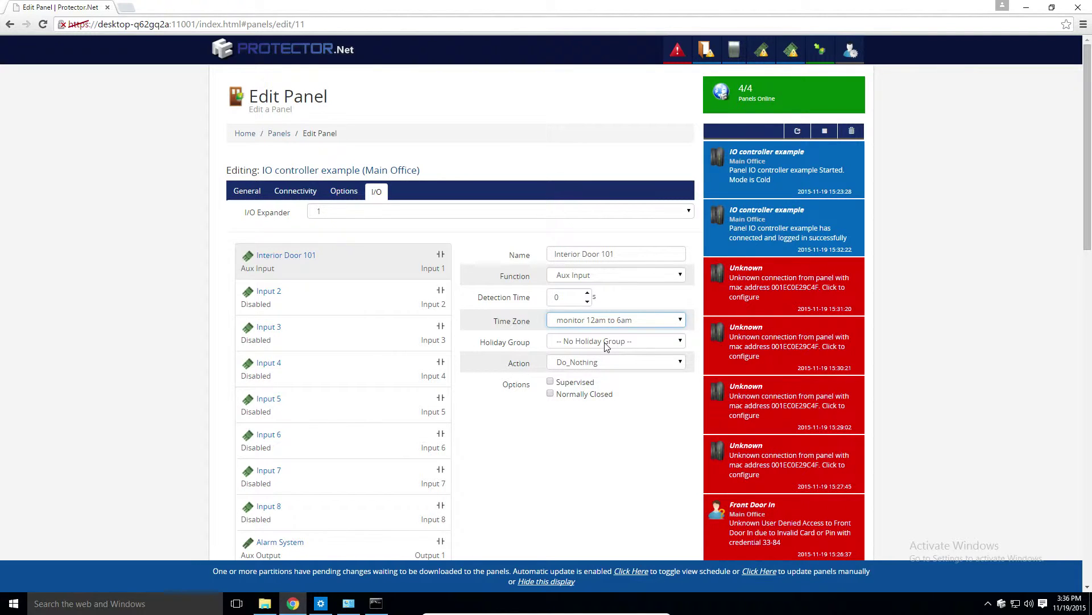
pyautogui.click(660, 364)
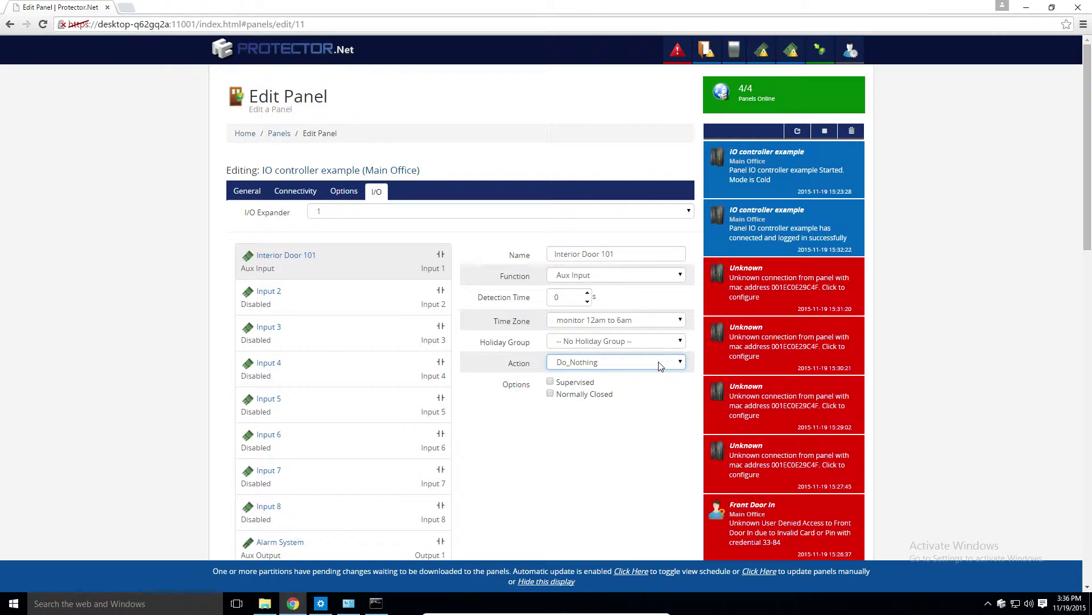
pyautogui.click(661, 364)
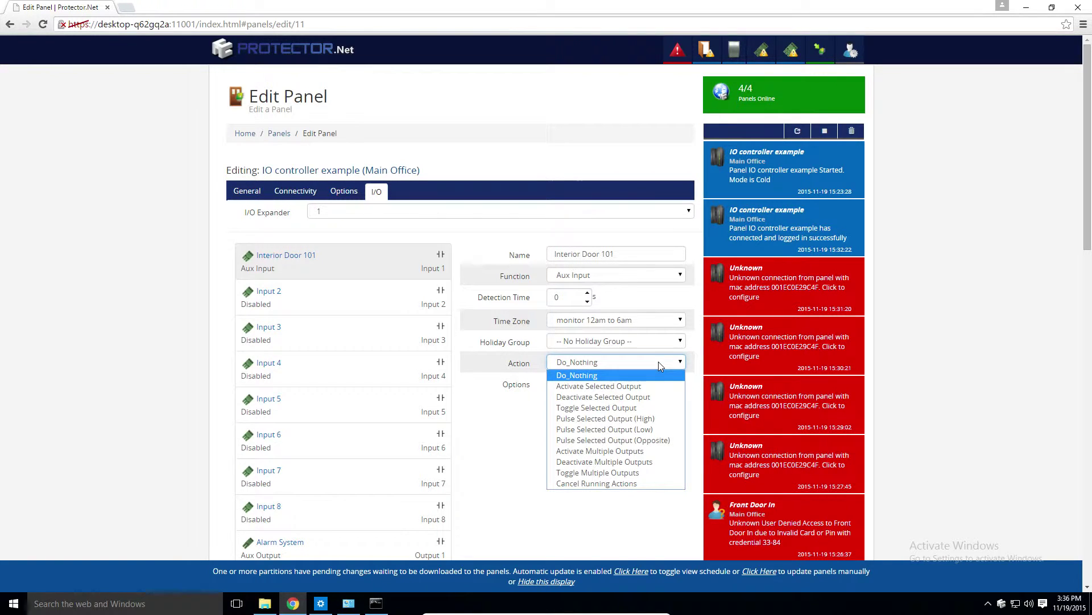
# - Make Interior Door 101 pulse Alarm System high for 1000 ms, Normally Closed, and save
pyautogui.click(650, 419)
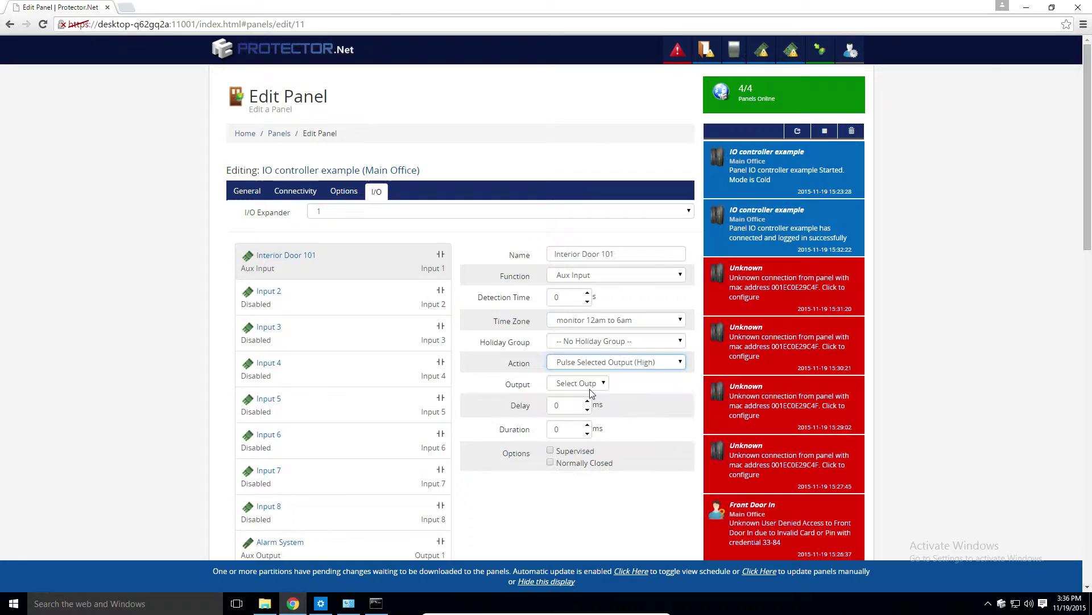
pyautogui.click(592, 384)
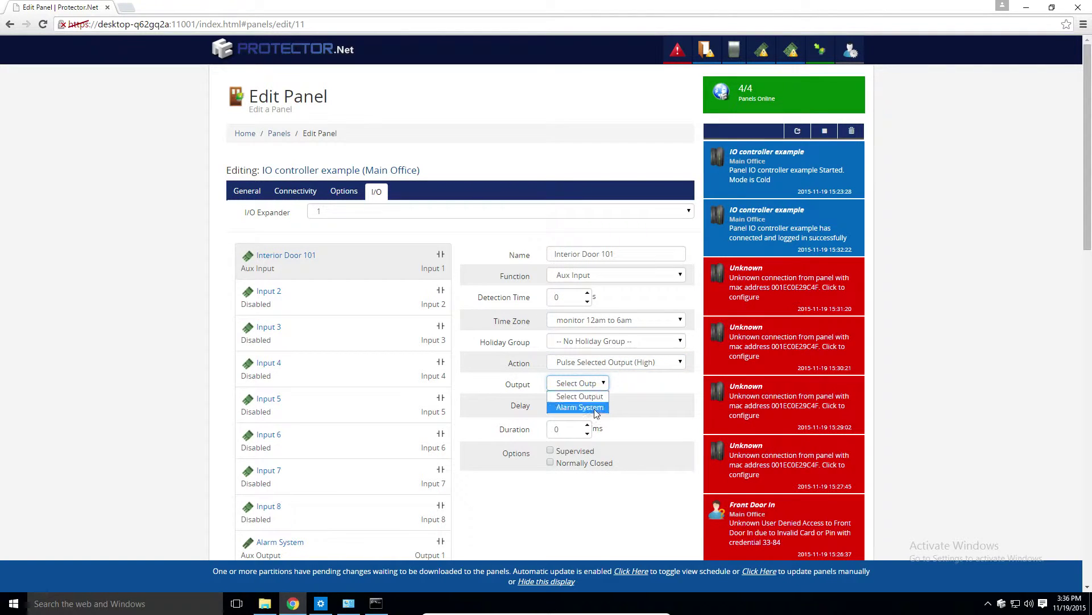
pyautogui.click(593, 407)
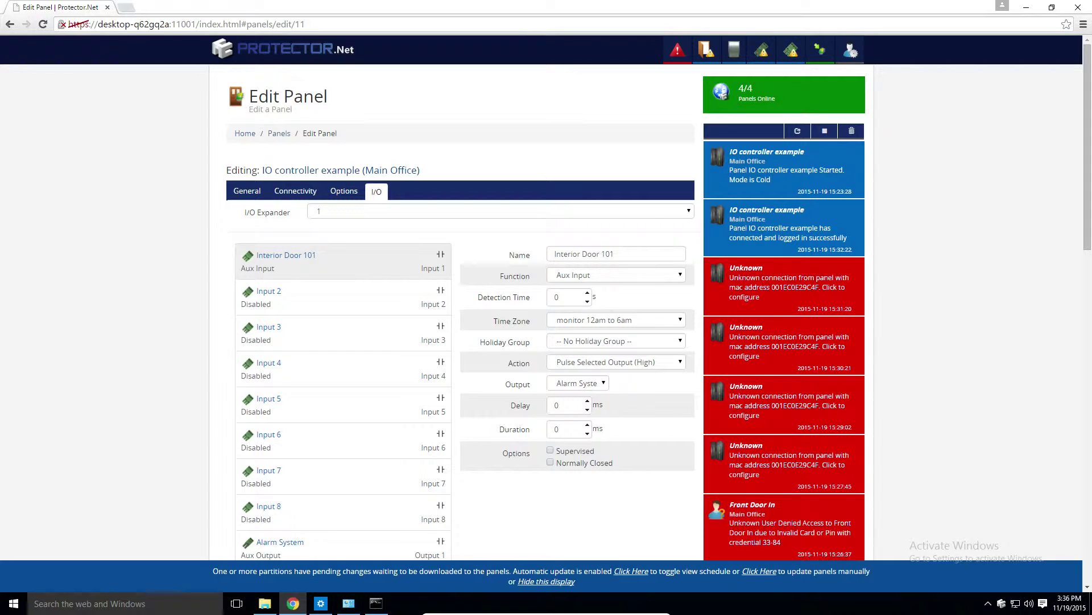
pyautogui.click(588, 425)
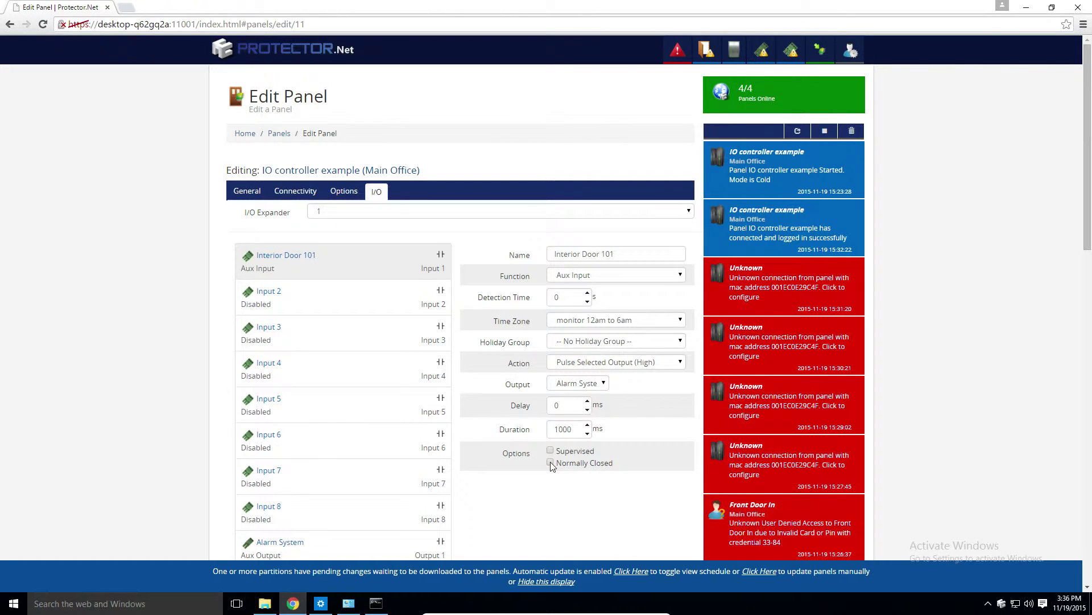
pyautogui.scroll(-9, 576, 489)
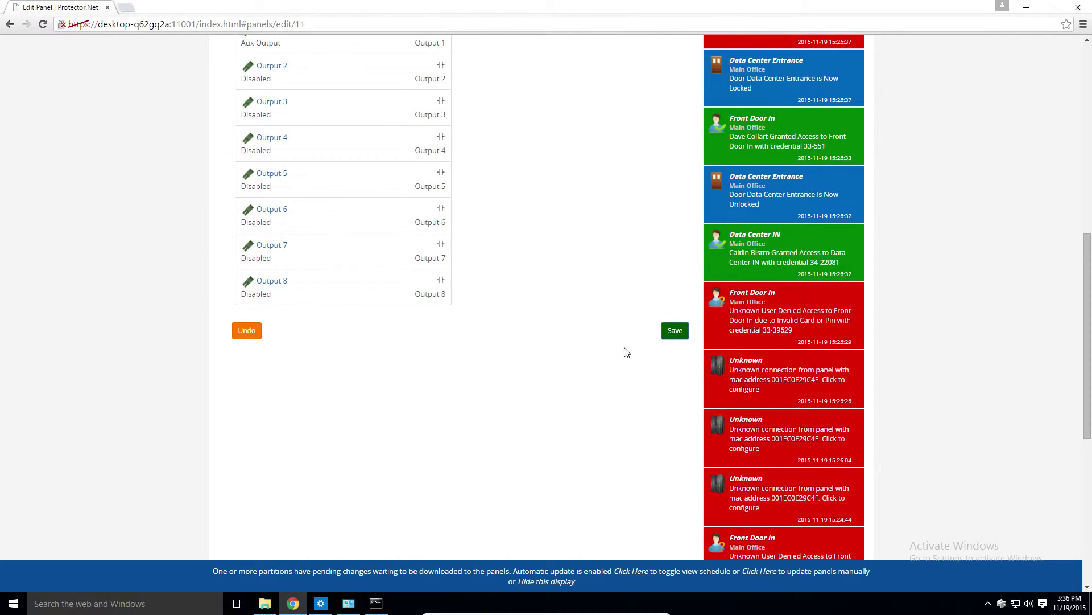
pyautogui.click(686, 329)
pyautogui.click(615, 348)
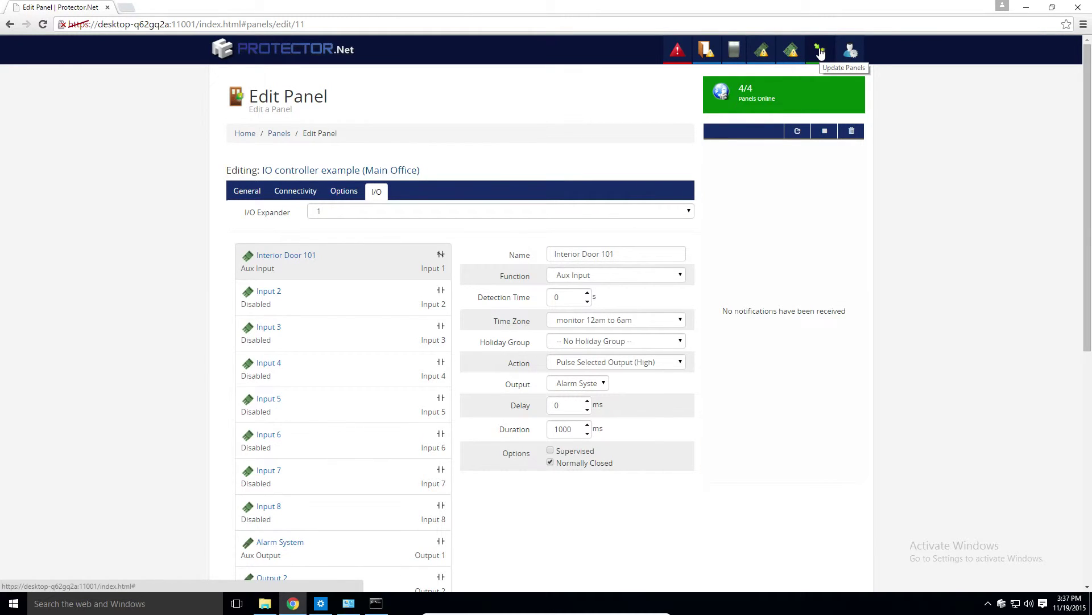
# - Send the pending changes to the panels with Update Panels and confirm with OK
pyautogui.click(821, 52)
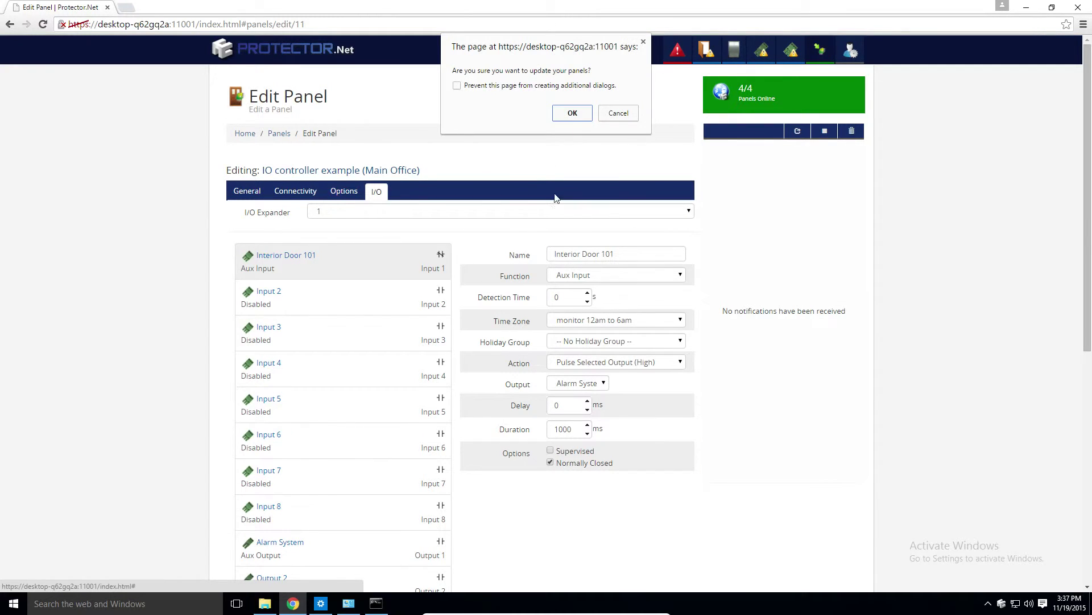
pyautogui.click(573, 113)
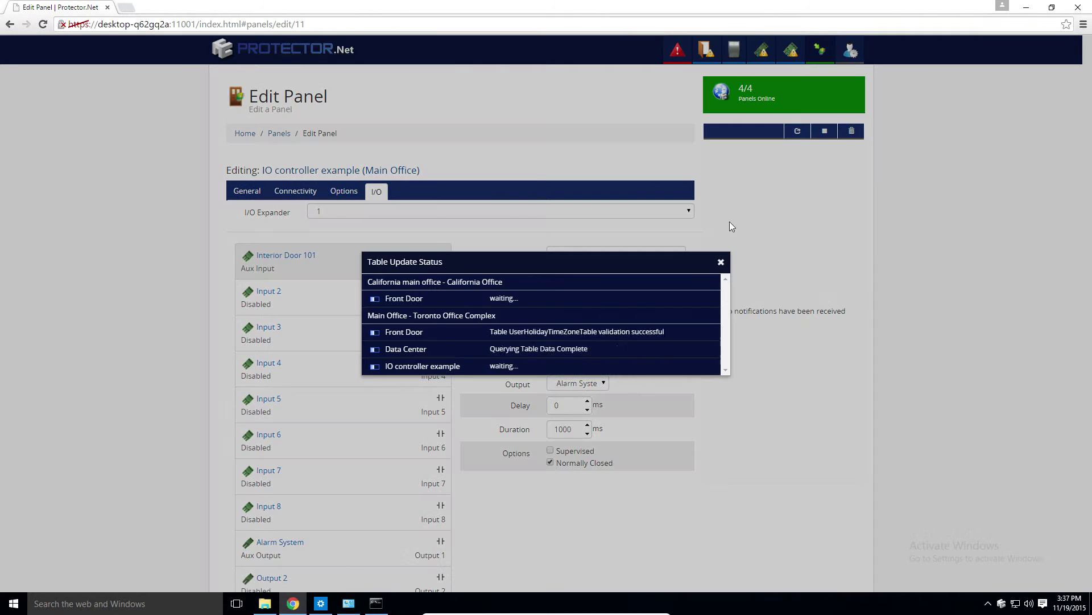